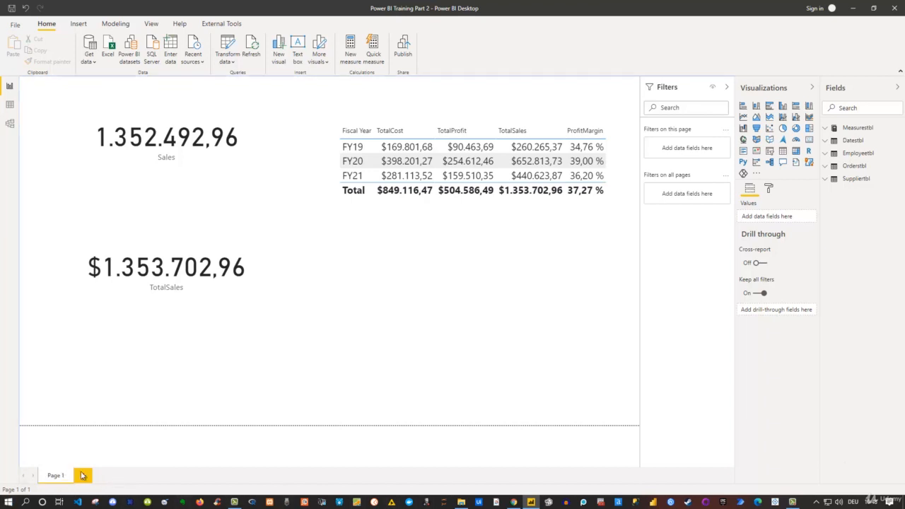
On a new report page, build a table visual from the Datestbl Date field and the TotalSales measure
click(82, 475)
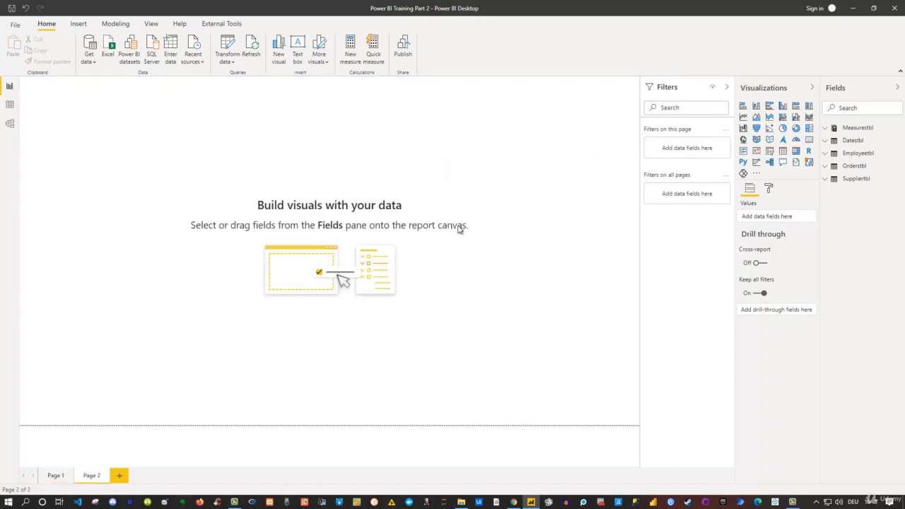
click(824, 142)
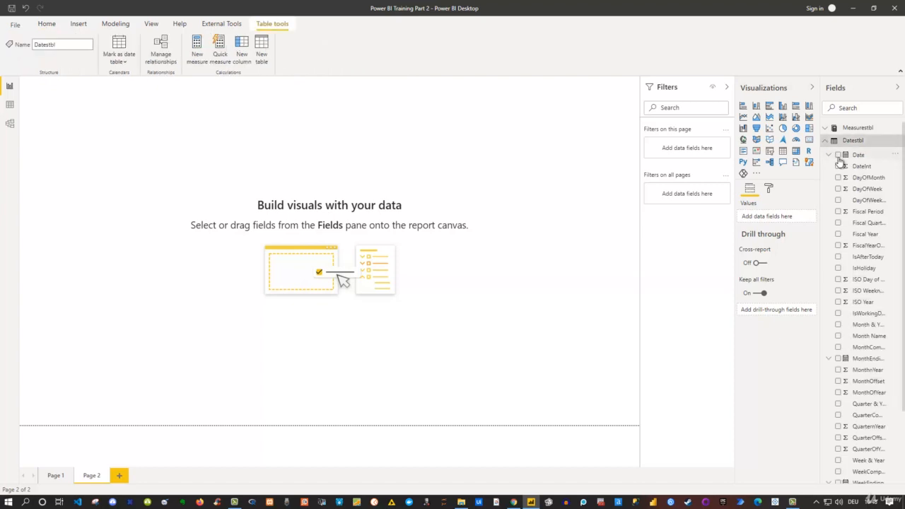
click(838, 156)
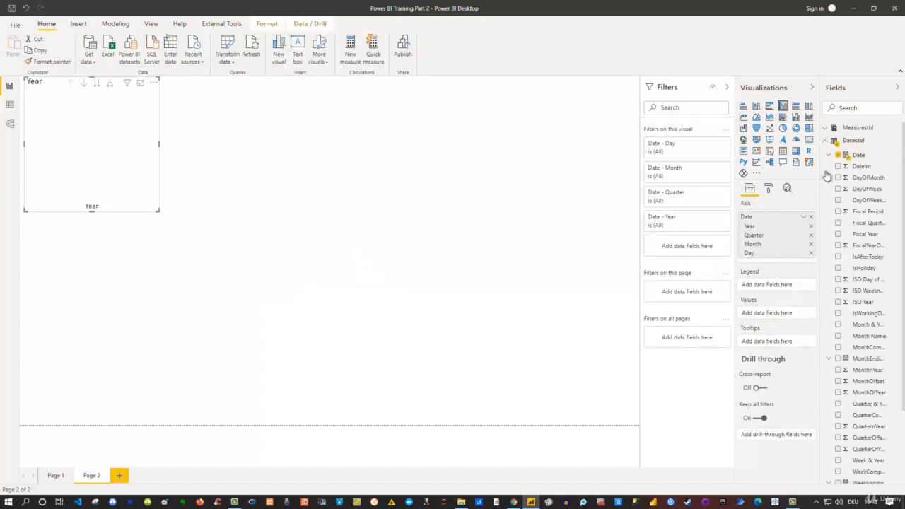
click(826, 130)
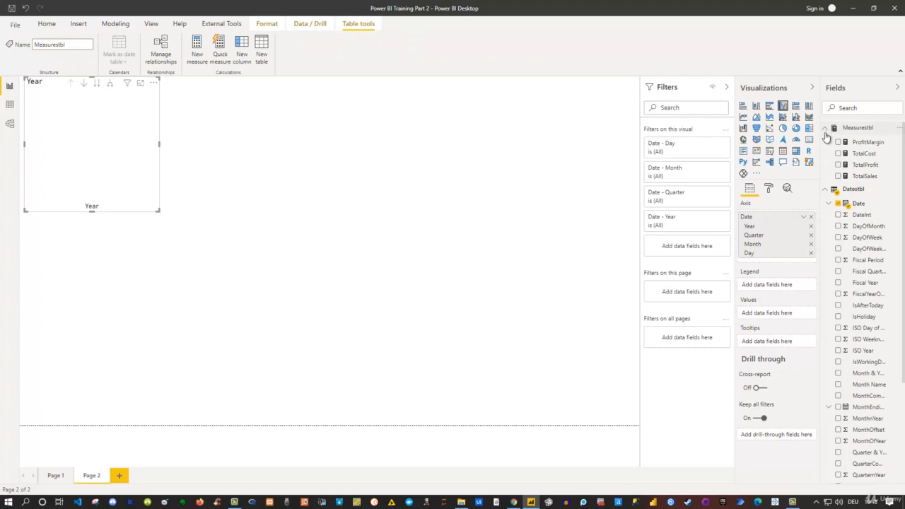
click(838, 177)
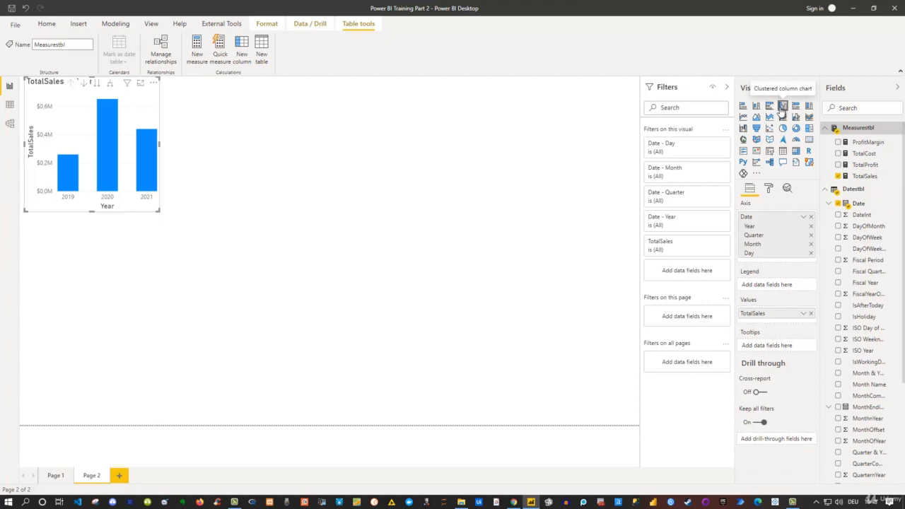
click(783, 151)
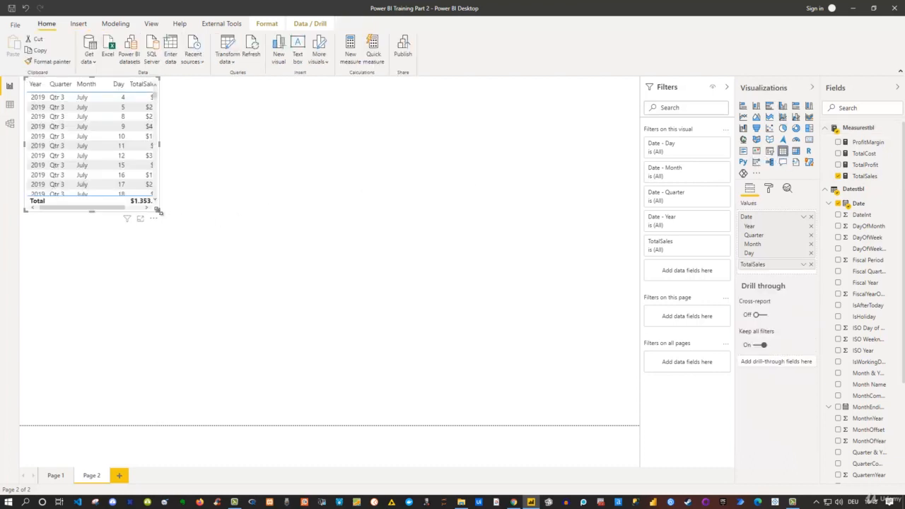
Enlarge the table visual and remove the Day and Quarter levels from its Date hierarchy
drag(158, 212, 233, 395)
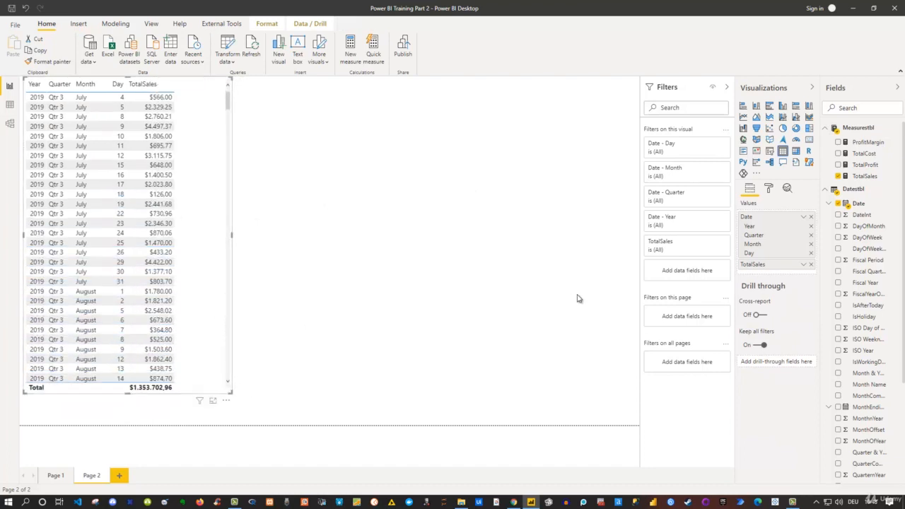
click(811, 253)
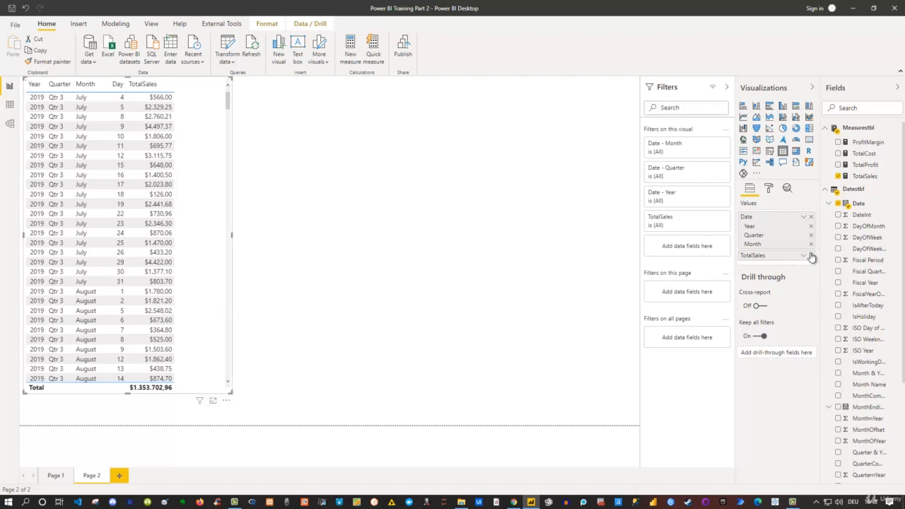
click(811, 235)
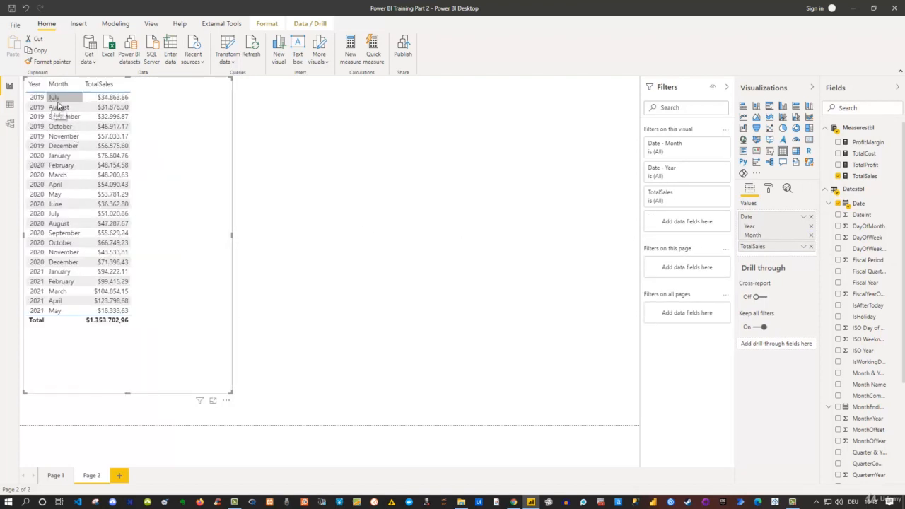
Set the text size of the table's values to 15 pt and make the visual taller and wider
click(769, 188)
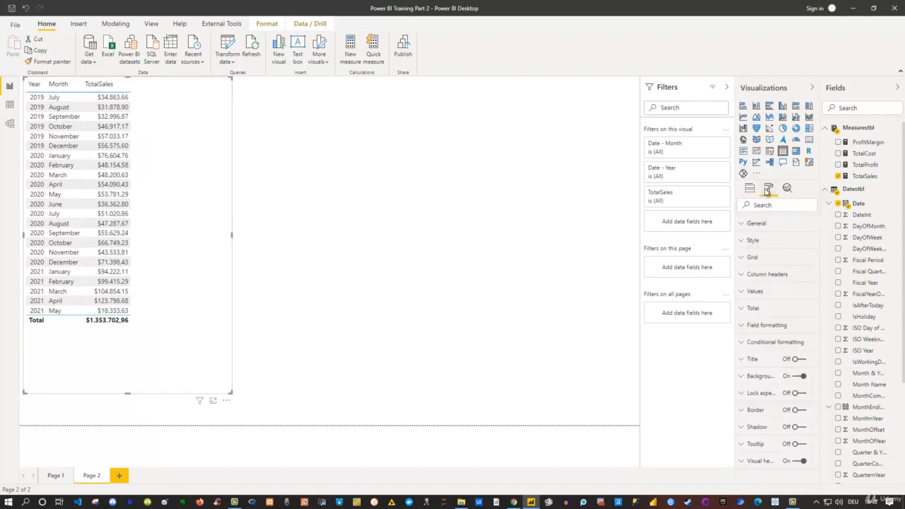
click(753, 291)
scroll(798, 403, down, 4)
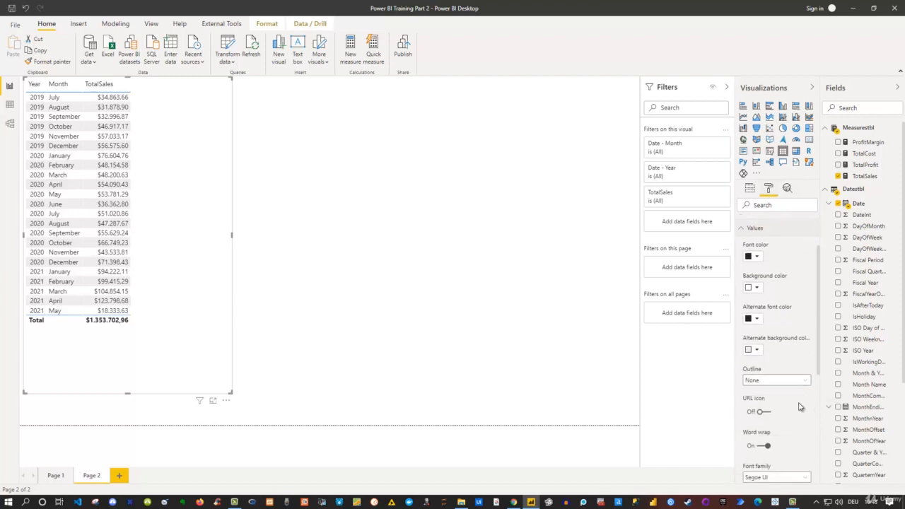
scroll(771, 404, down, 1)
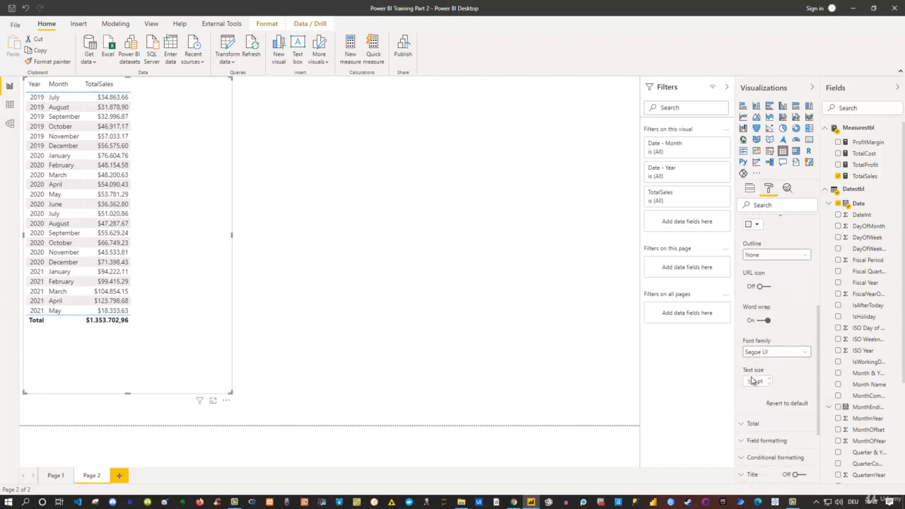
text(15)
key(Return)
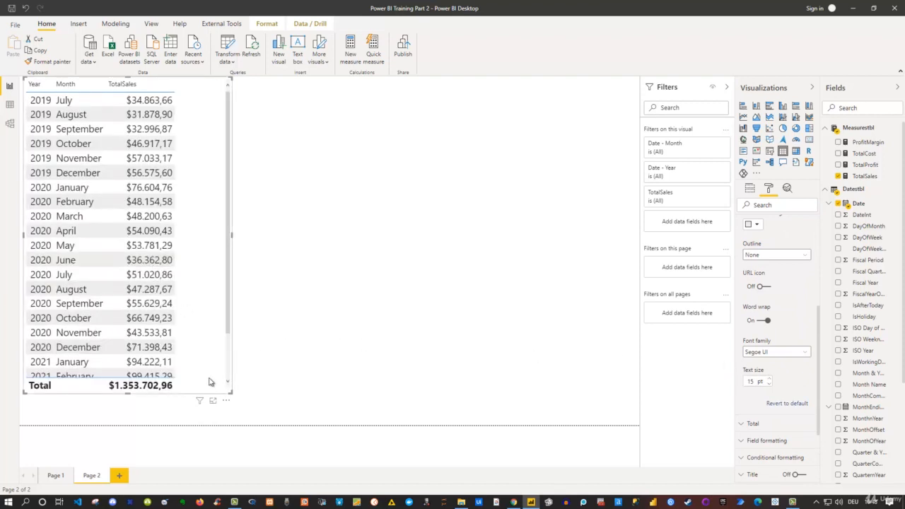
drag(230, 391, 235, 416)
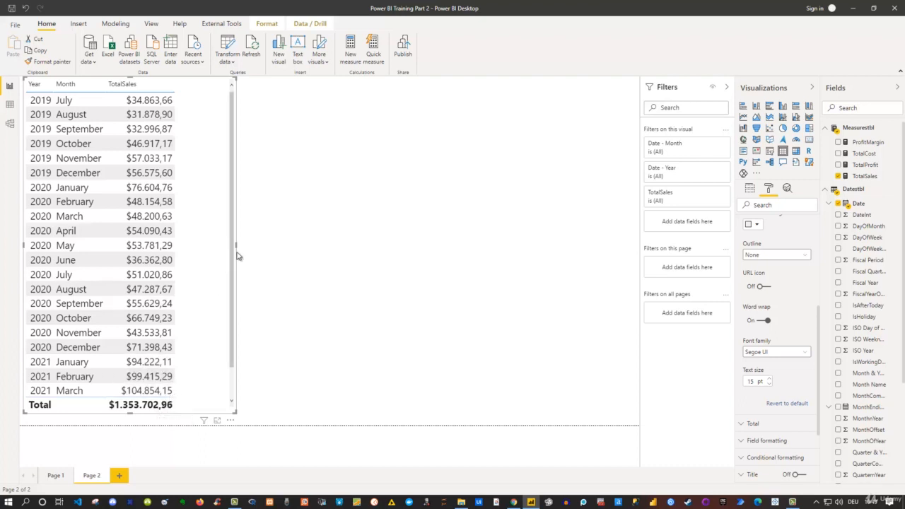
drag(237, 244, 329, 257)
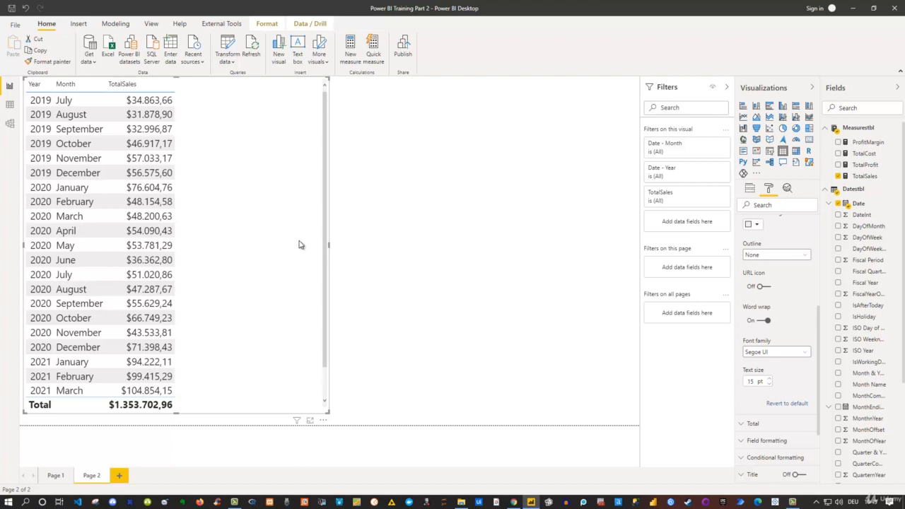
Create a new measure in Measurestbl, enlarge the formula editor and its text, and name the measure ParallelPeriodSales
right_click(861, 130)
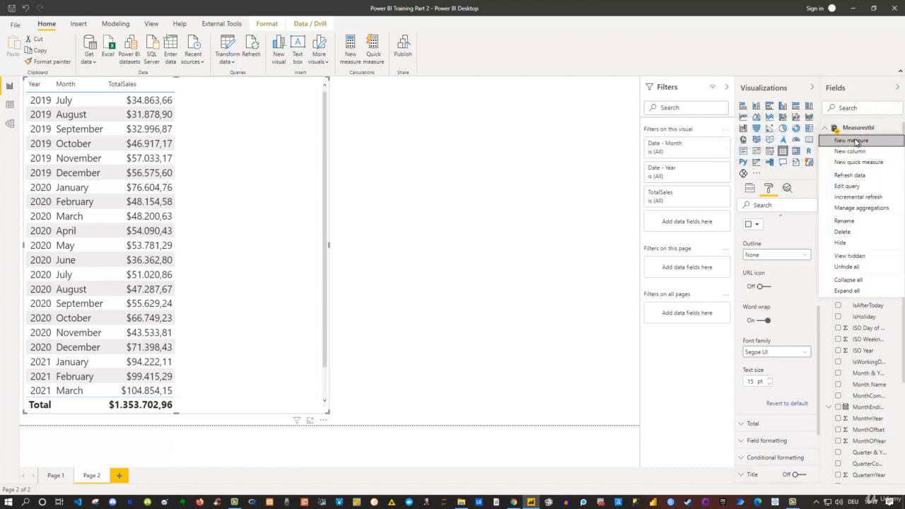
click(853, 141)
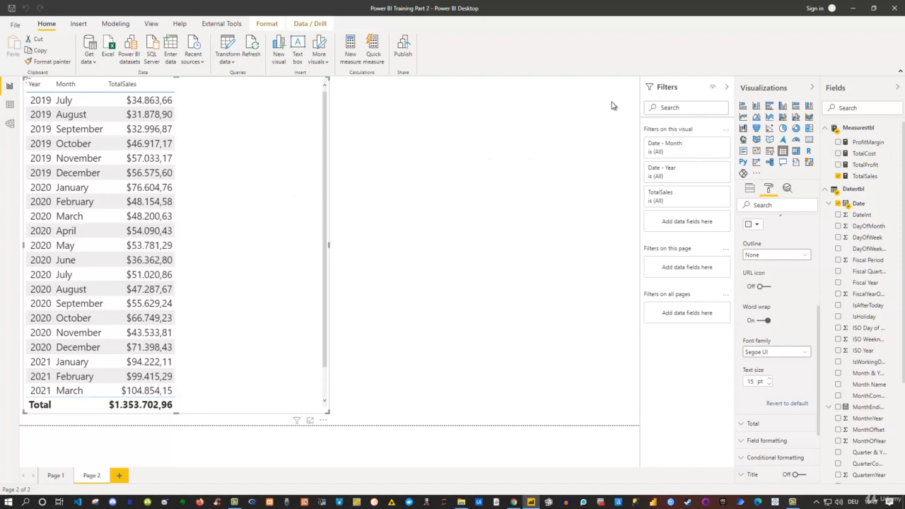
click(727, 86)
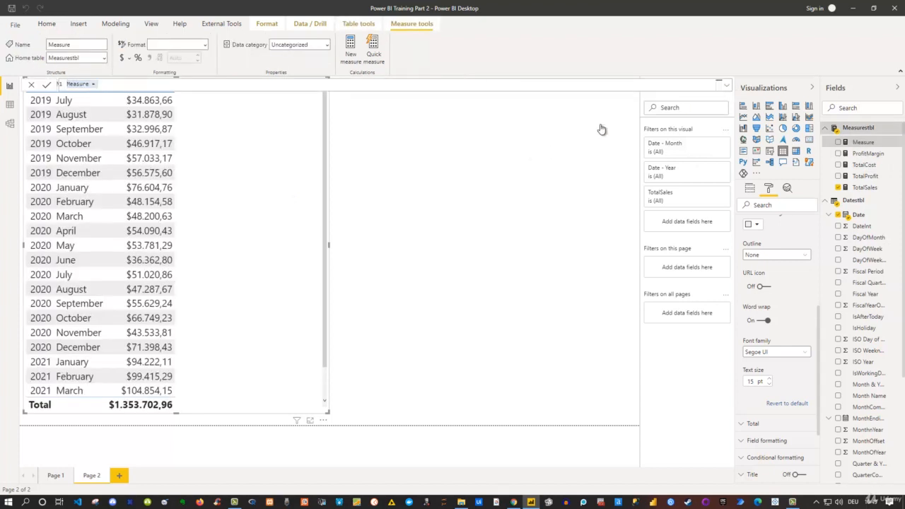
scroll(230, 161, up, 5)
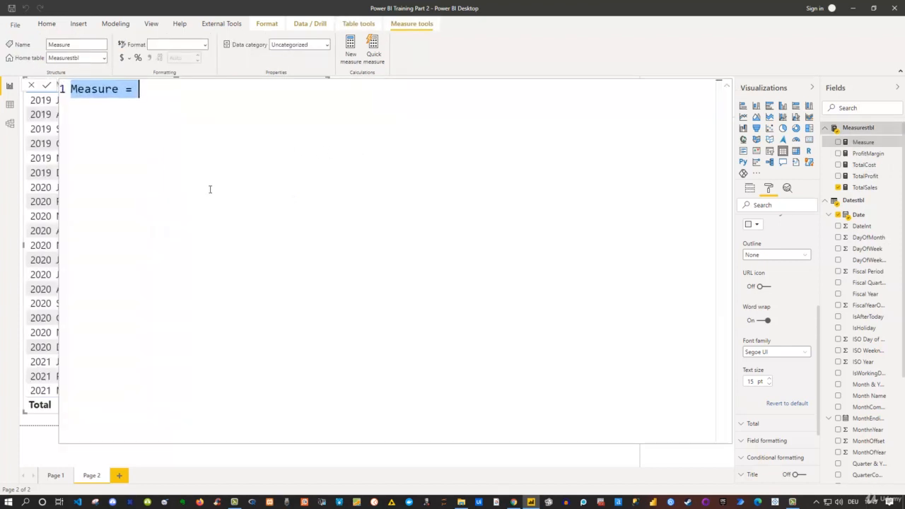
scroll(210, 189, up, 1)
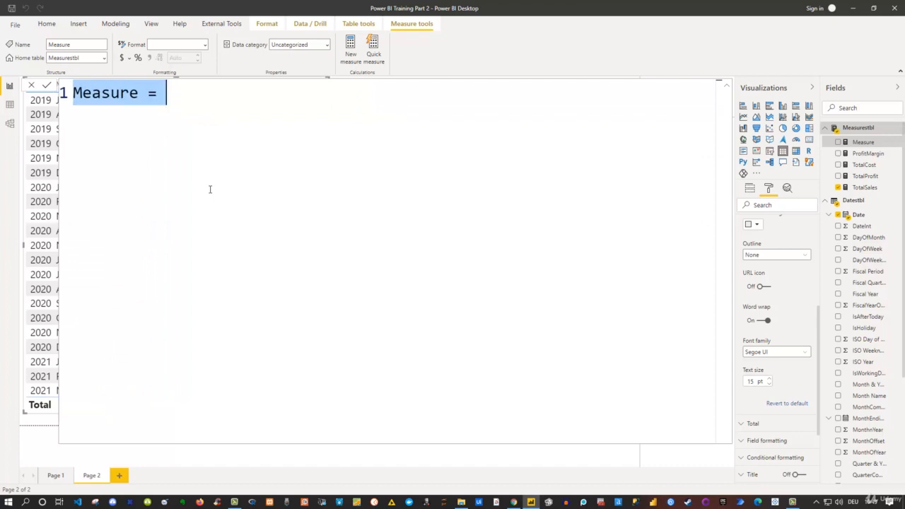
text(Para)
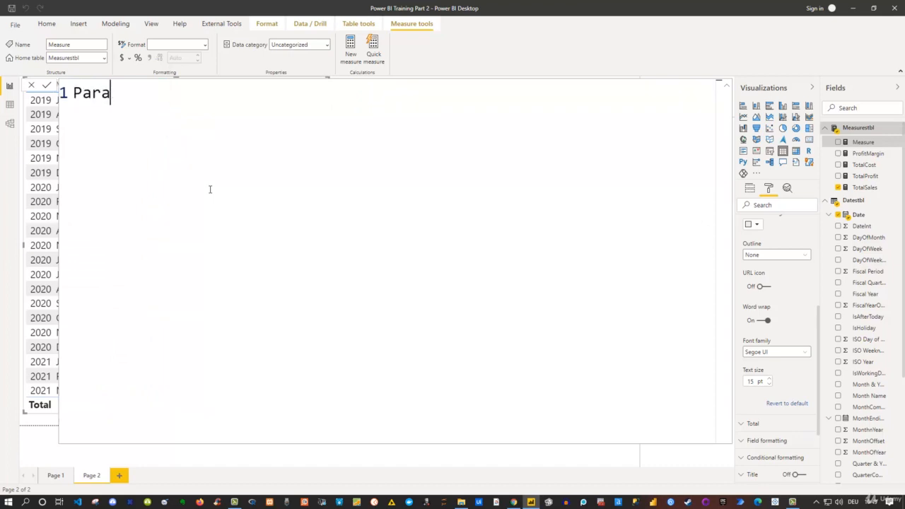
text(llelPerio)
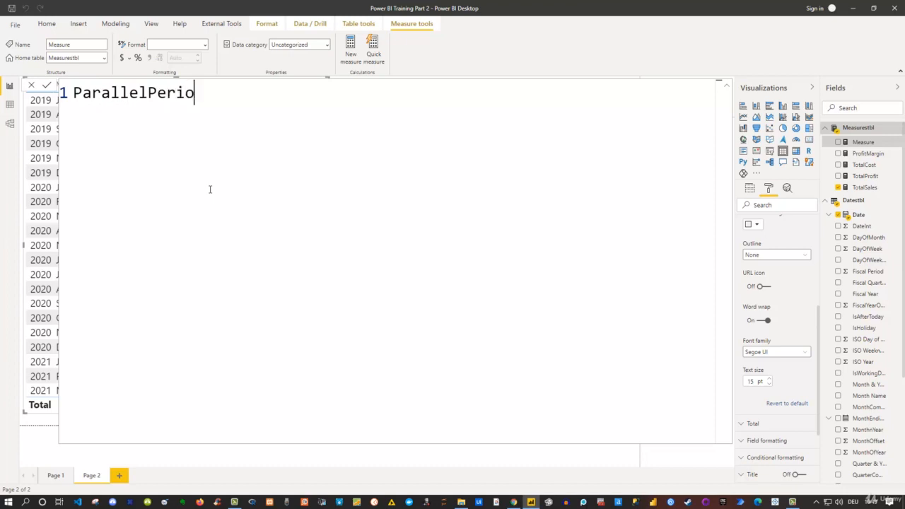
text(dSales)
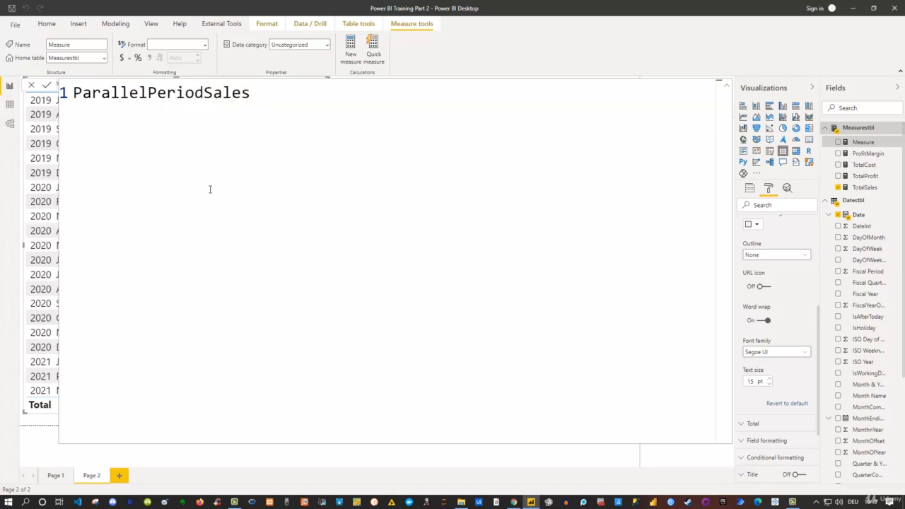
Begin the ParallelPeriodSales formula with CALCULATE, using [TotalSales] as its expression
text( = Cal)
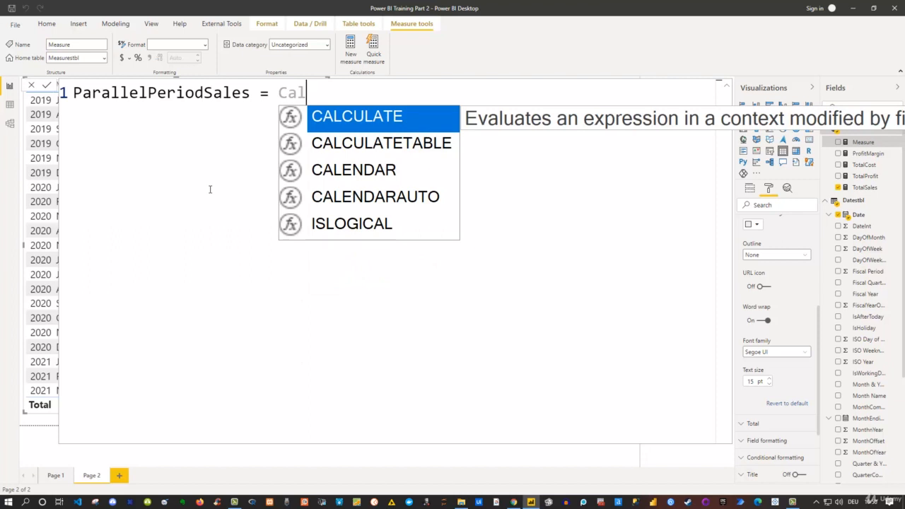
key(Tab)
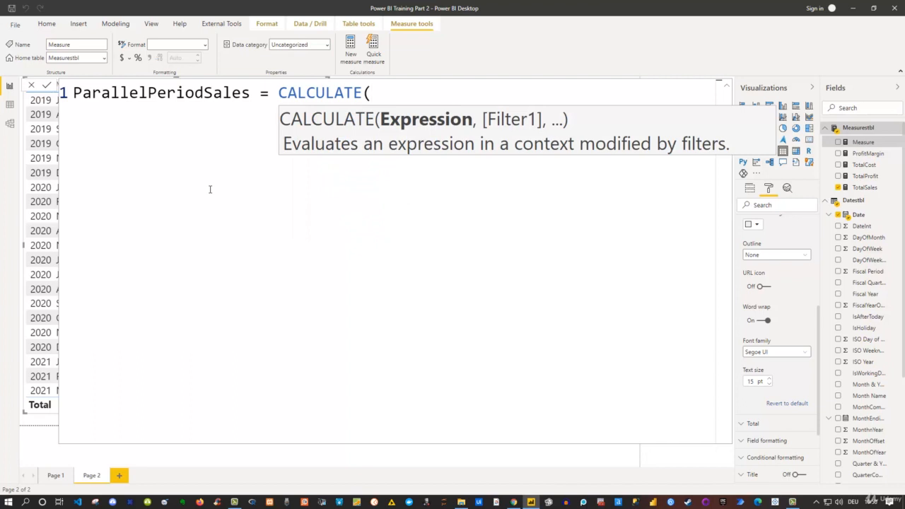
text(Tot)
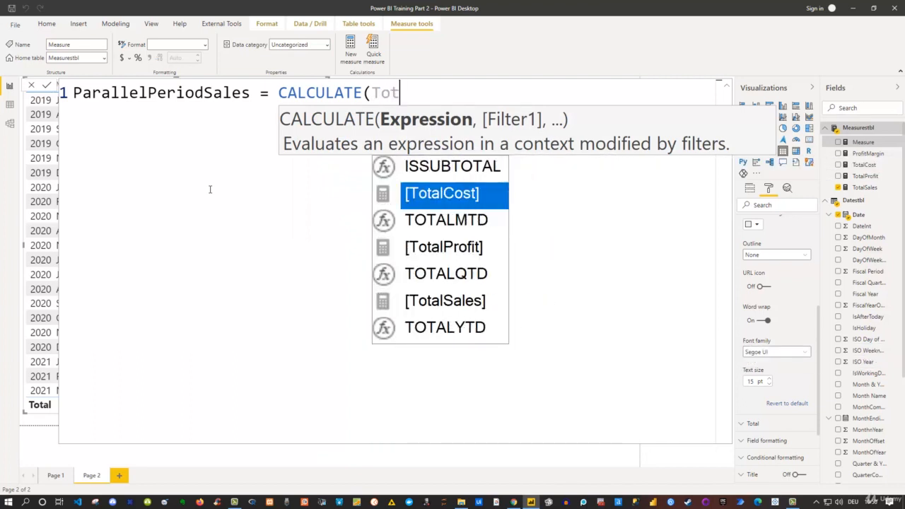
key(Down)
key(Down)
key(Down)
key(Down)
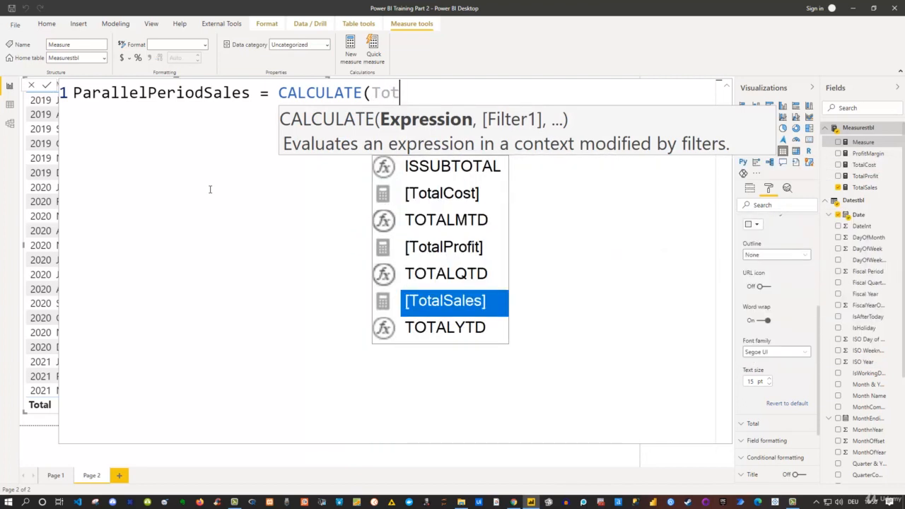
key(Tab)
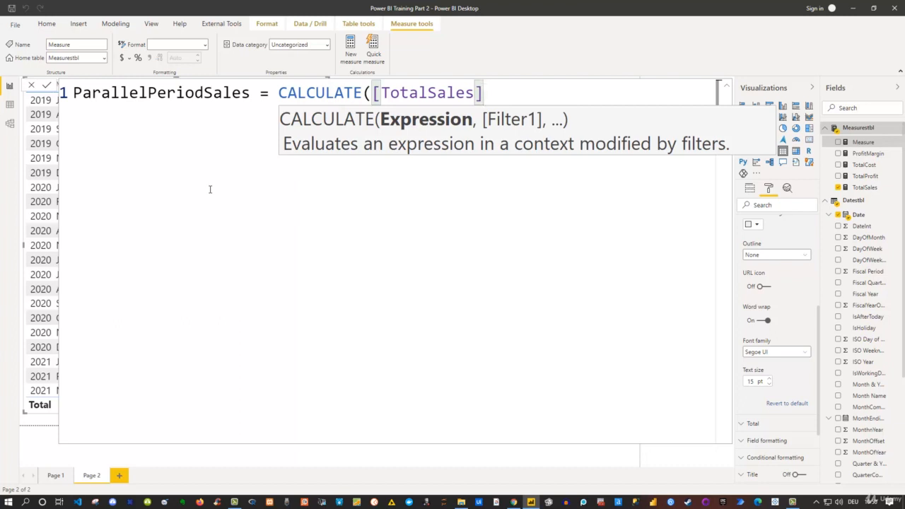
text(,)
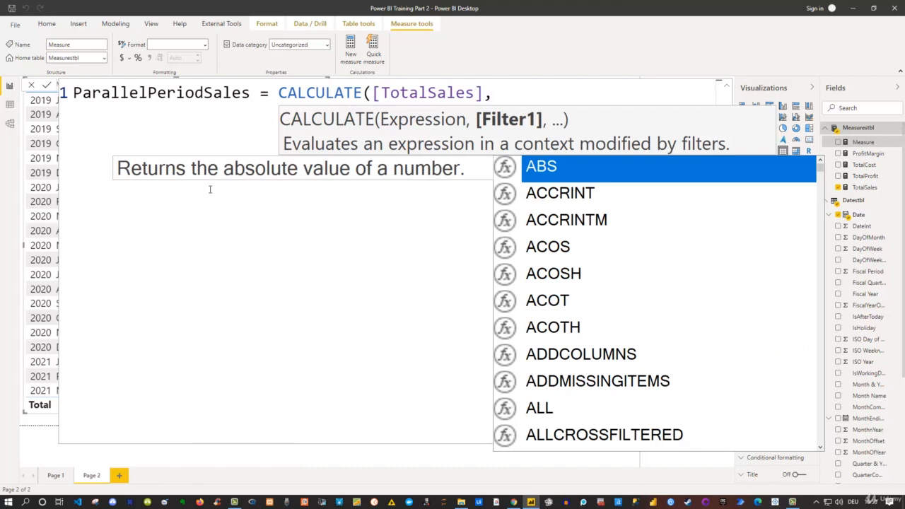
Add PARALLELPERIOD as the filter of the CALCULATE formula, with Datestbl[Date] as its dates argument
text(para)
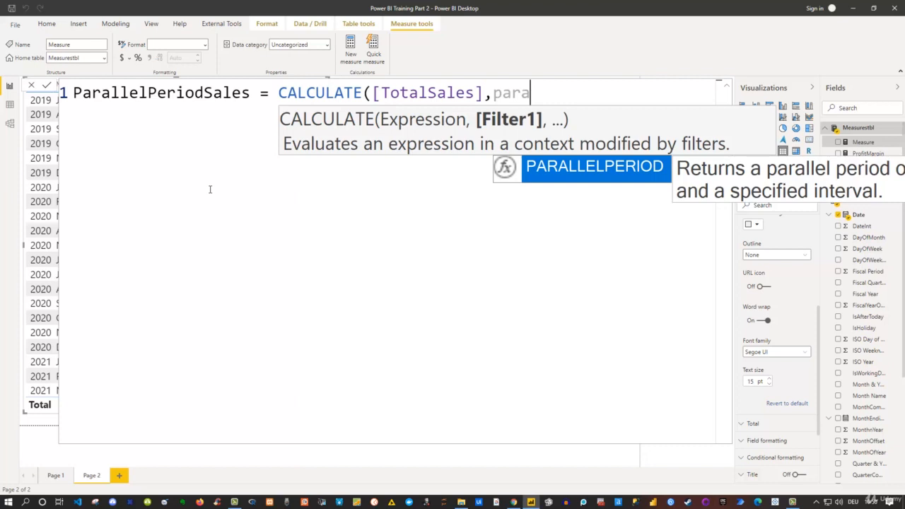
key(Tab)
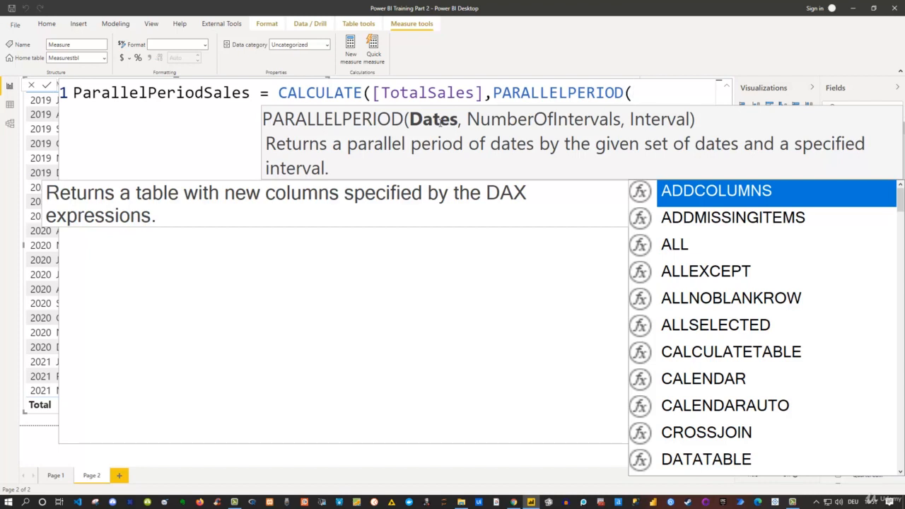
text(da)
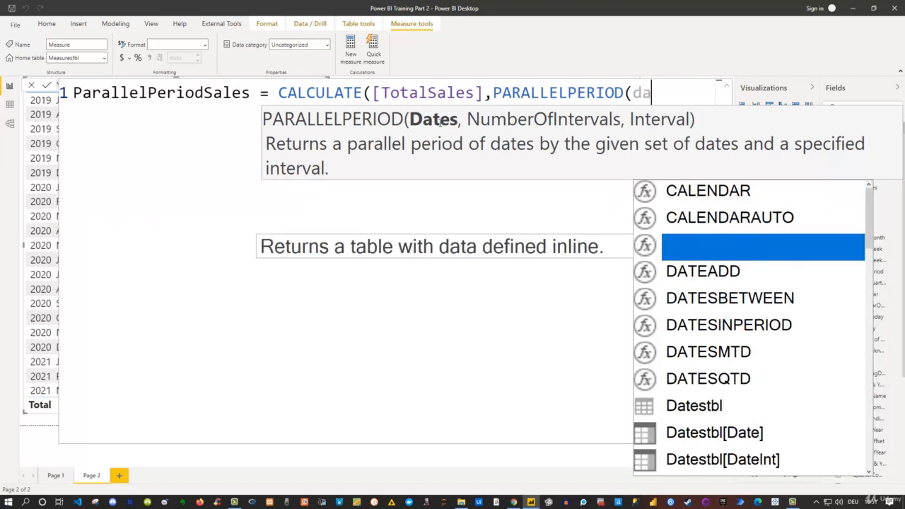
key(Down)
key(Down)
key(Down)
key(Down)
key(Down)
key(Down)
key(Down)
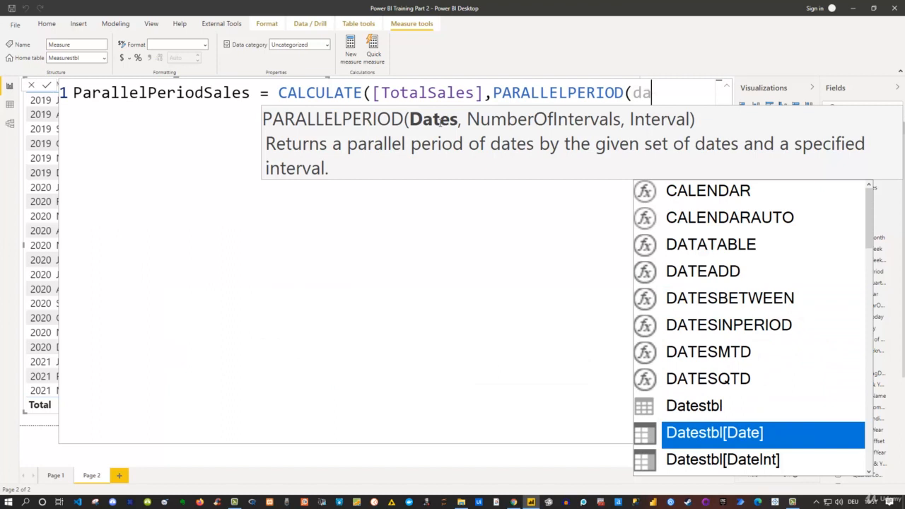
key(Tab)
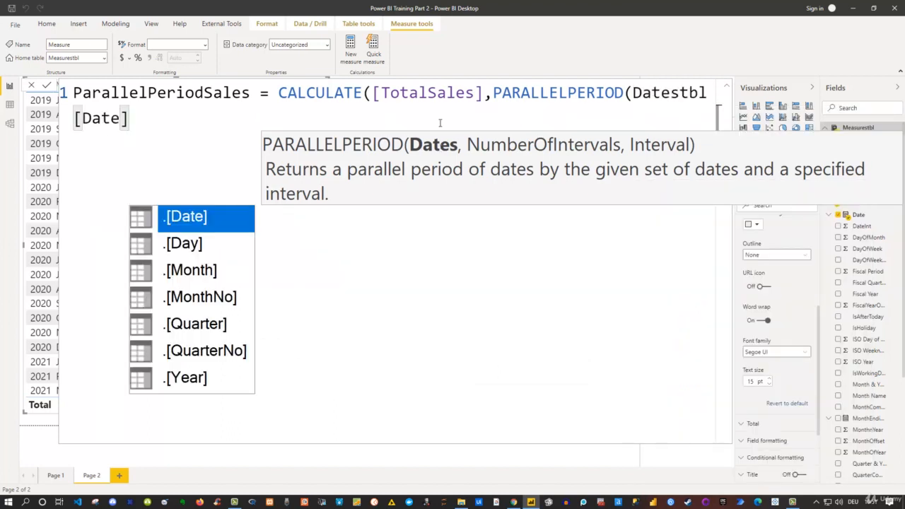
text(,)
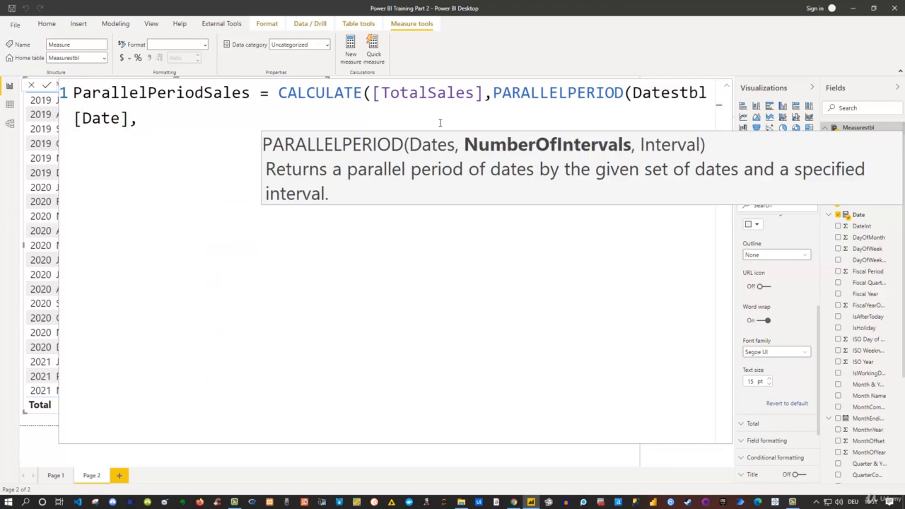
Complete PARALLELPERIOD with -1 as the number of intervals and YEAR as the interval, commit the measure and collapse the formula editor
text(-1,)
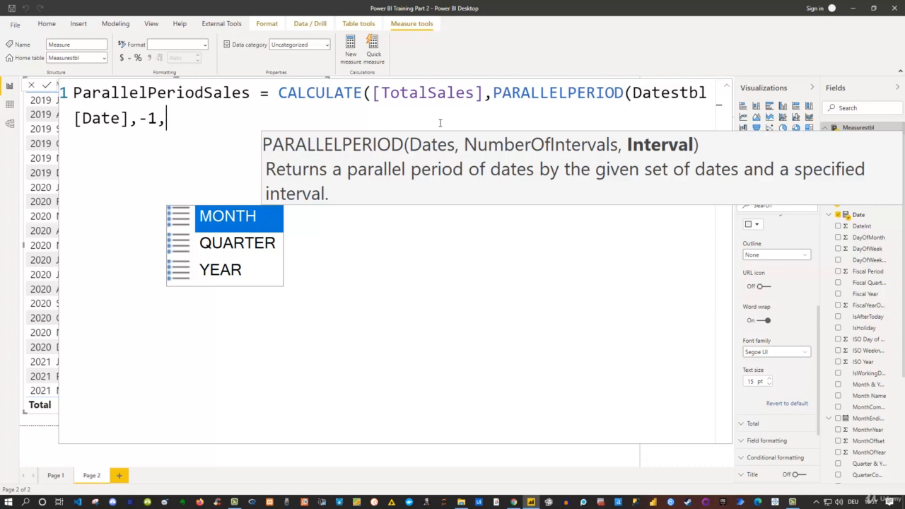
key(Down)
key(Down)
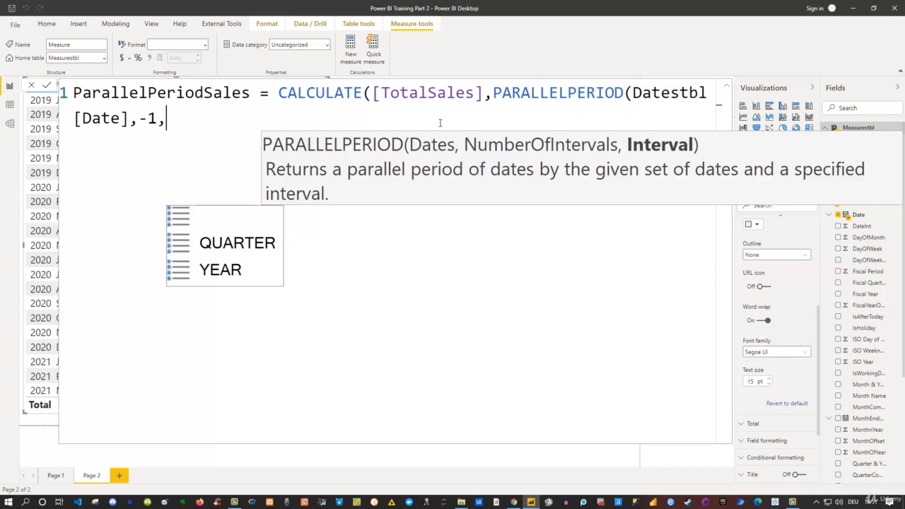
key(Tab)
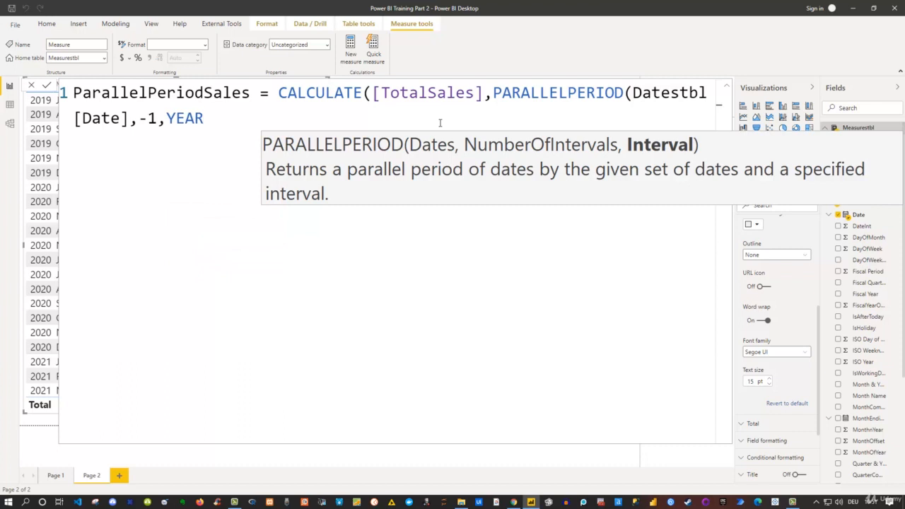
text())
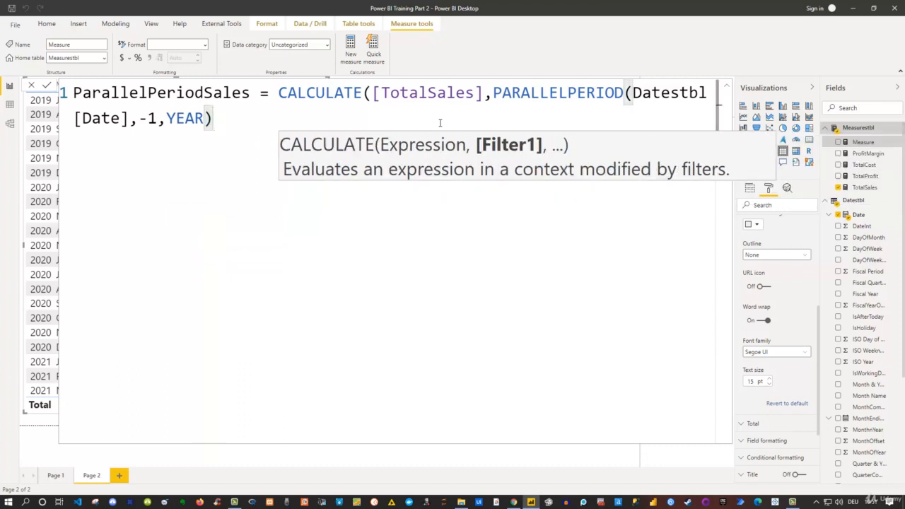
text())
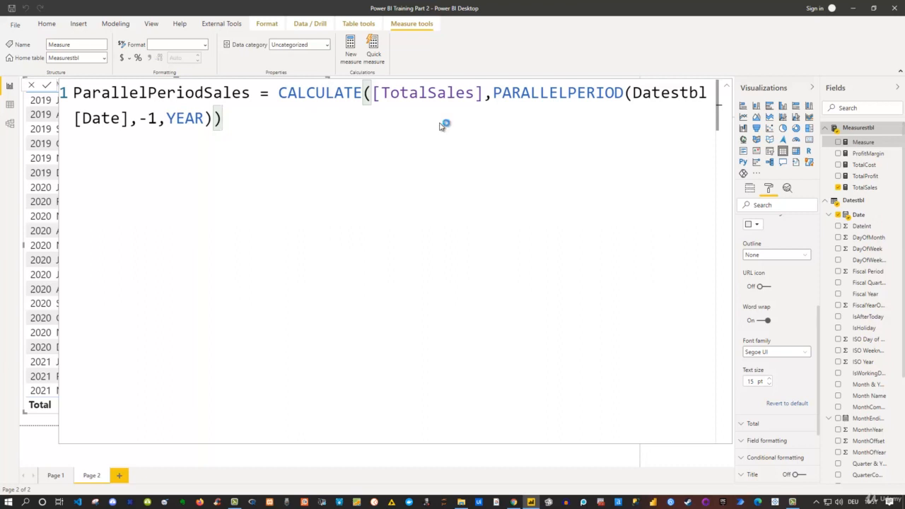
key(Return)
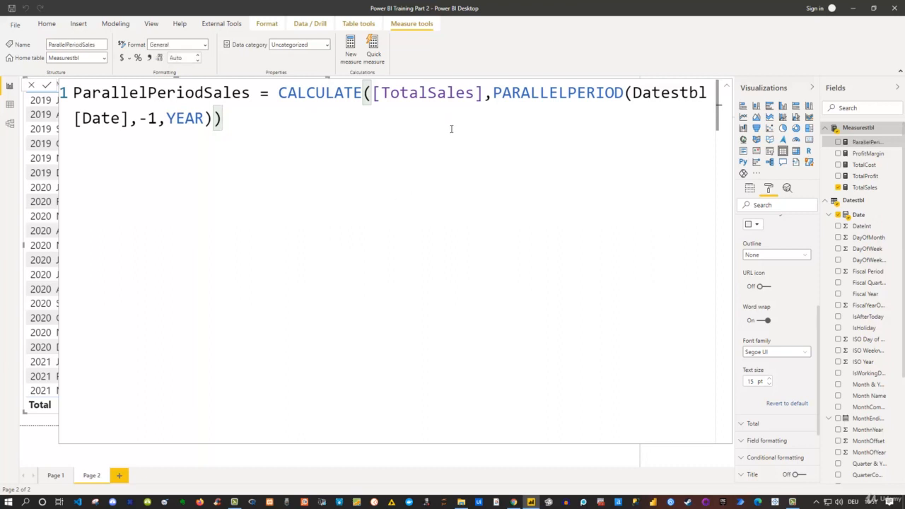
click(727, 90)
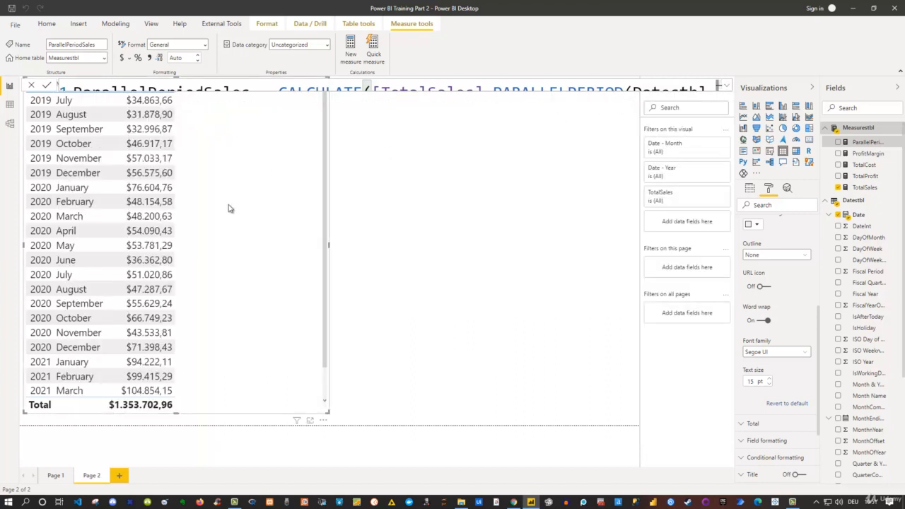
click(445, 251)
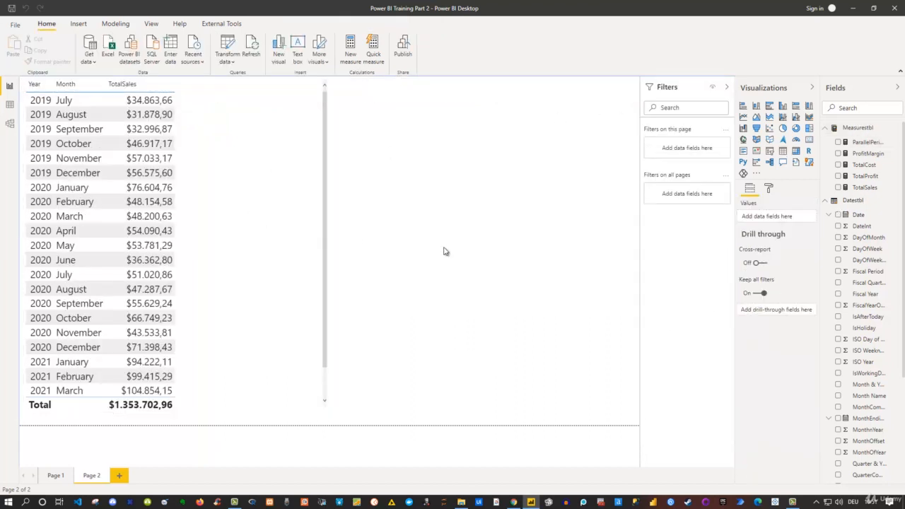
Format the ParallelPeriodSales measure as currency in dollars
click(279, 139)
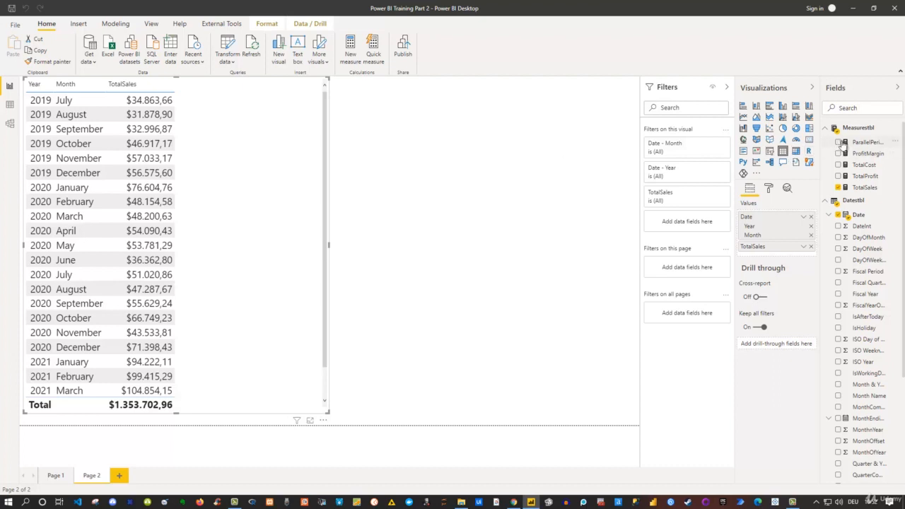
click(874, 143)
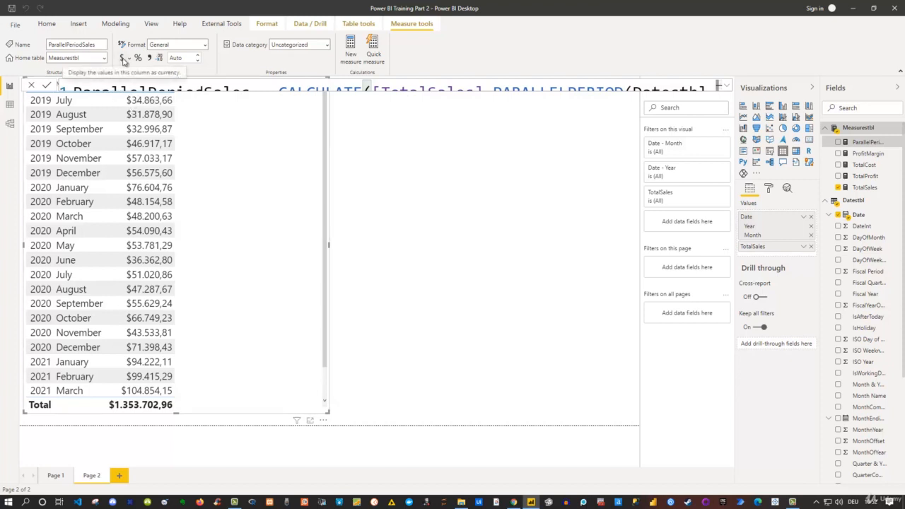
click(123, 59)
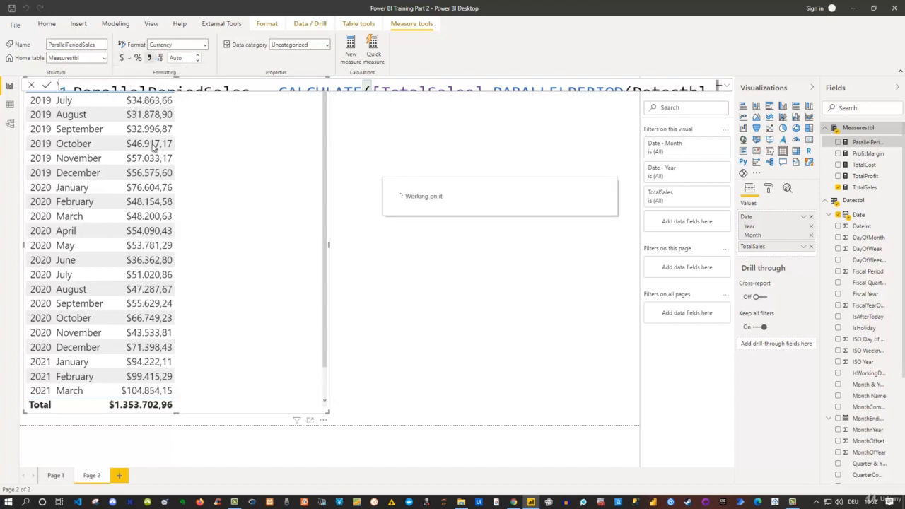
click(450, 217)
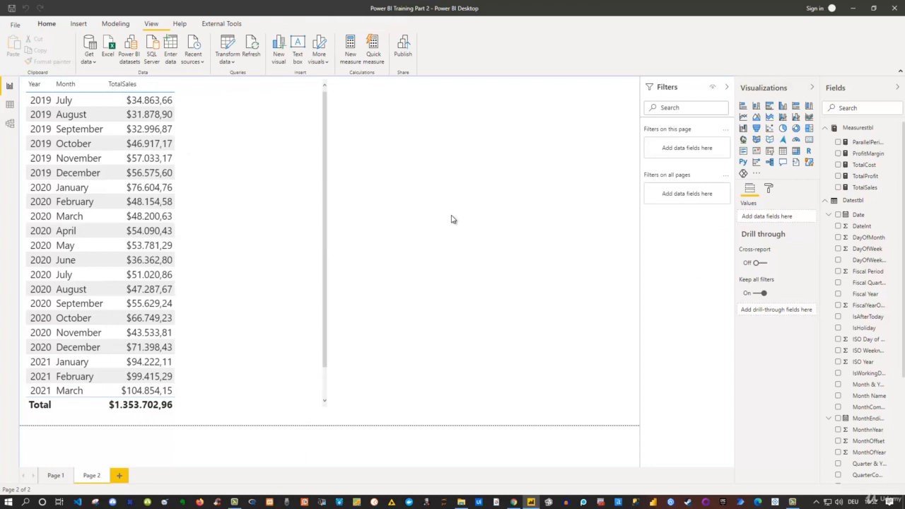
Add the ParallelPeriodSales measure to the year and month sales table as a column after TotalSales
click(297, 191)
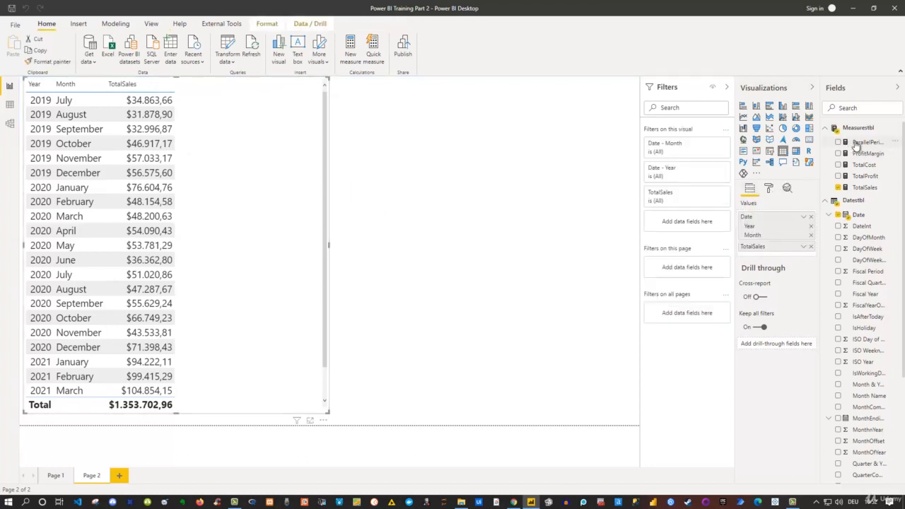
drag(858, 153, 777, 244)
drag(822, 197, 857, 142)
click(840, 142)
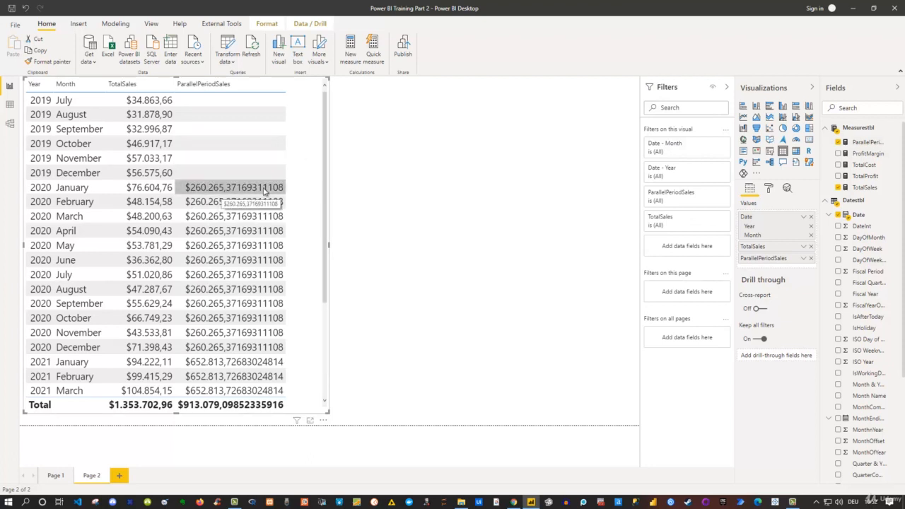
Set the ParallelPeriodSales measure to show 2 decimal places
click(867, 142)
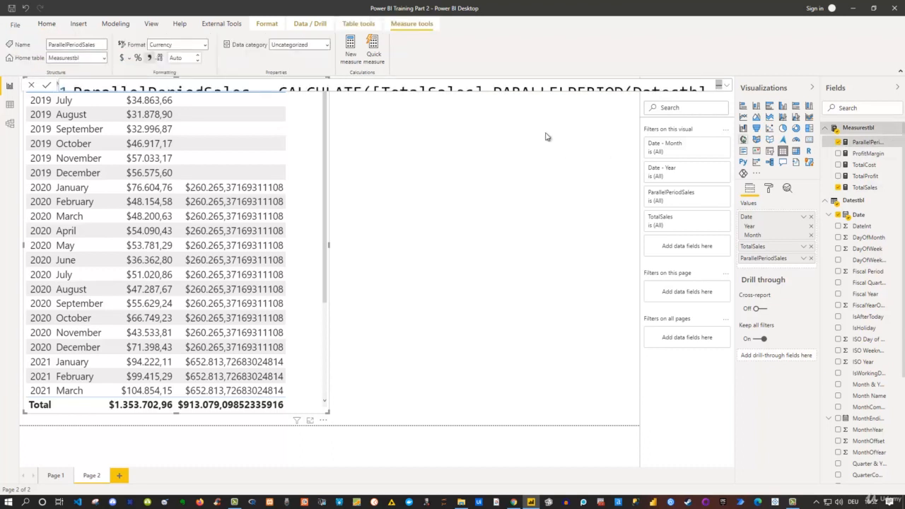
click(185, 58)
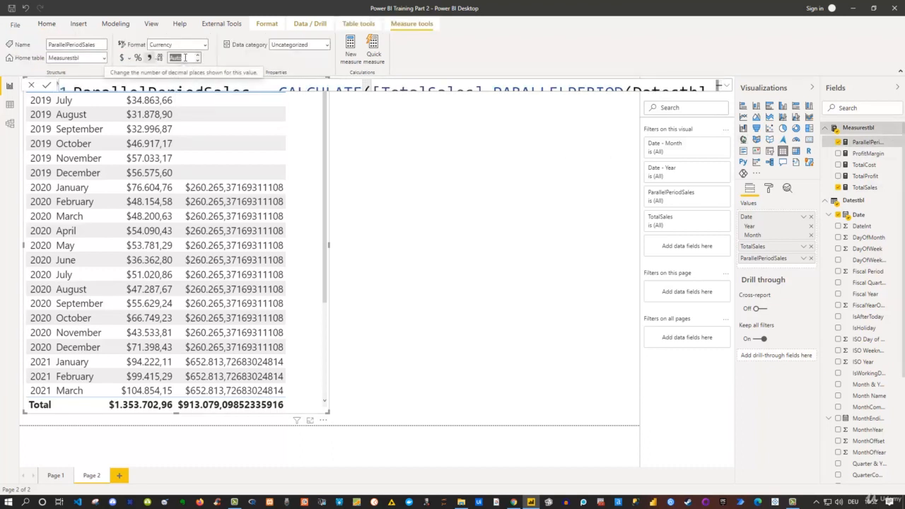
text(2)
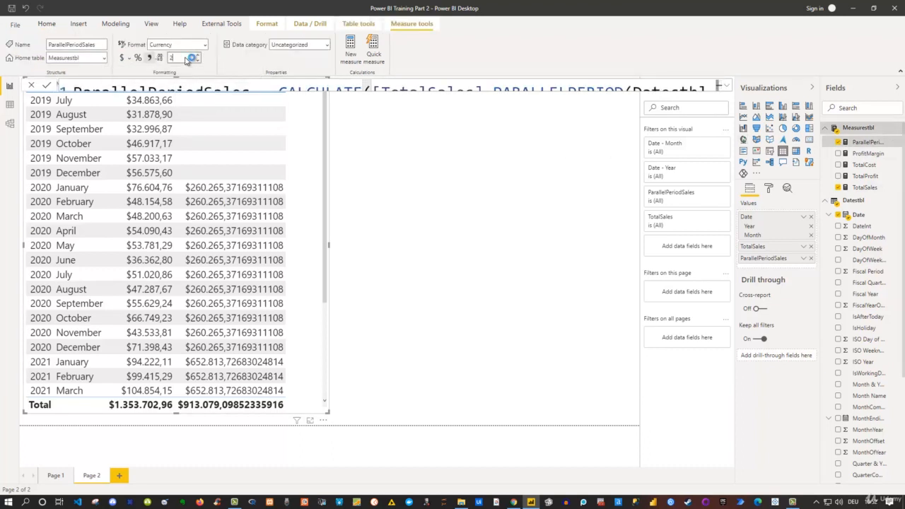
key(Return)
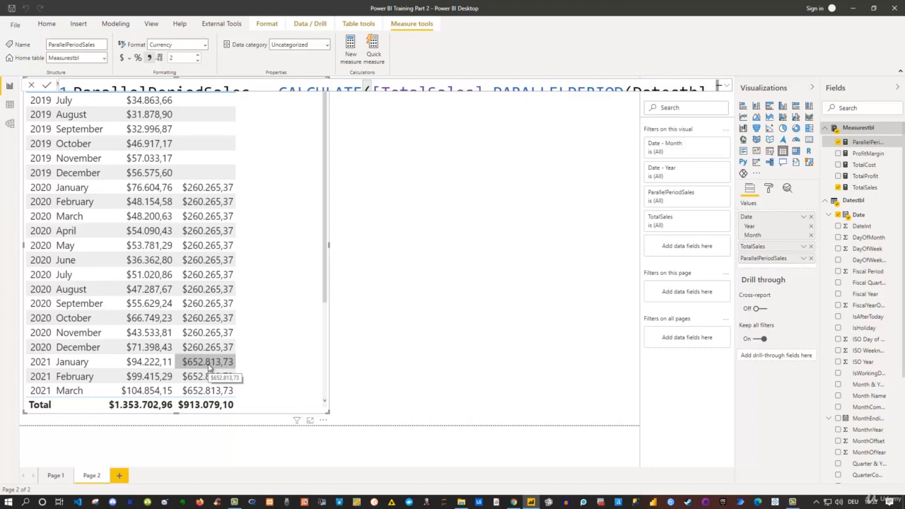
Examine the ParallelPeriodSales values through December 2021 and compare them with the fiscal year TotalSales on Page 1, returning to Page 2
scroll(209, 364, down, 3)
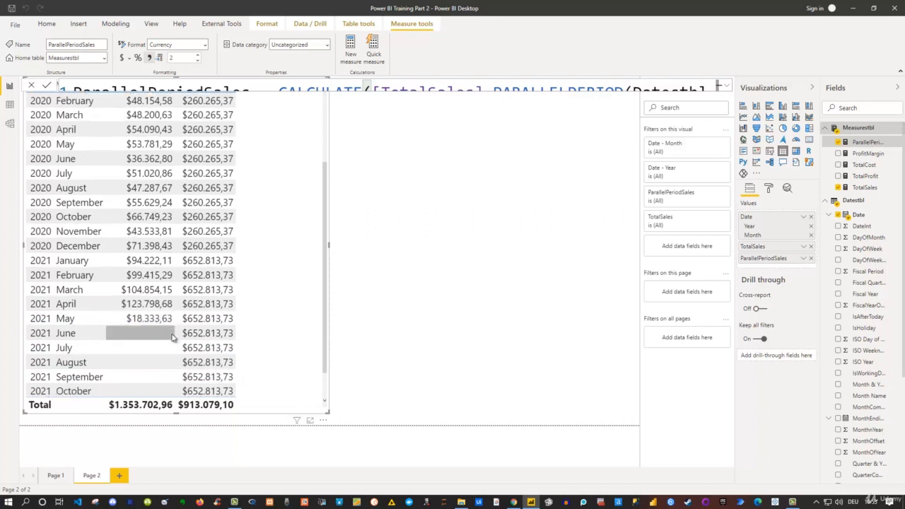
scroll(203, 346, down, 2)
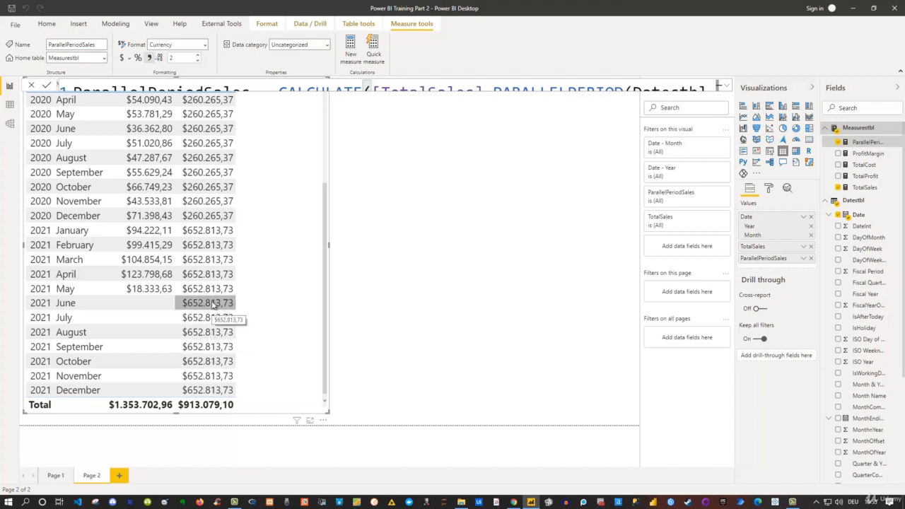
scroll(207, 346, up, 3)
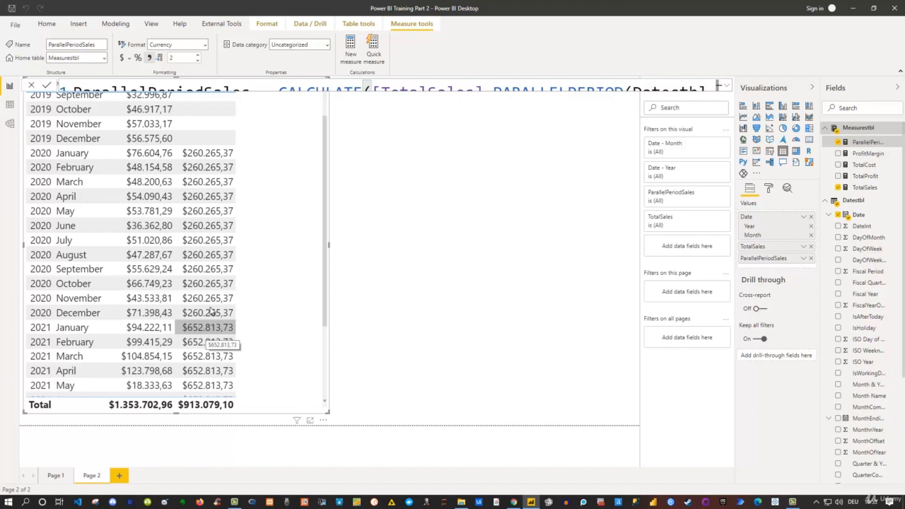
scroll(215, 301, up, 1)
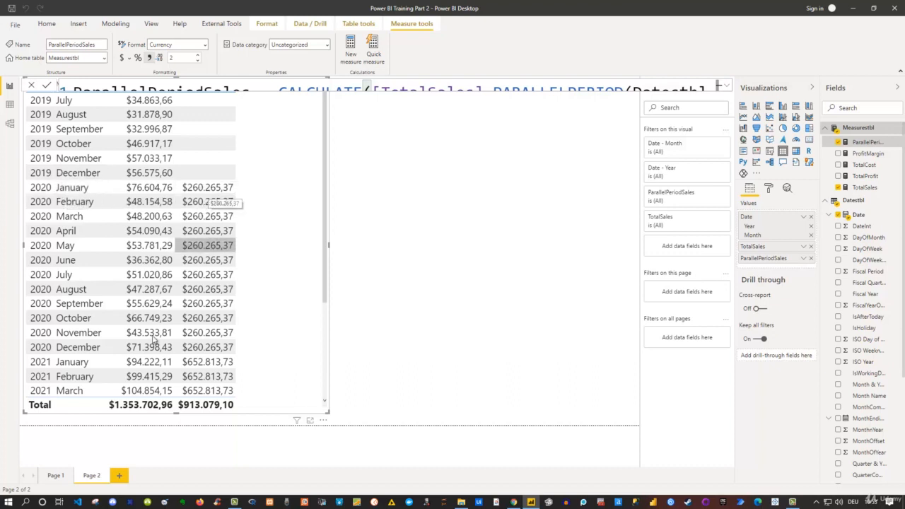
click(54, 477)
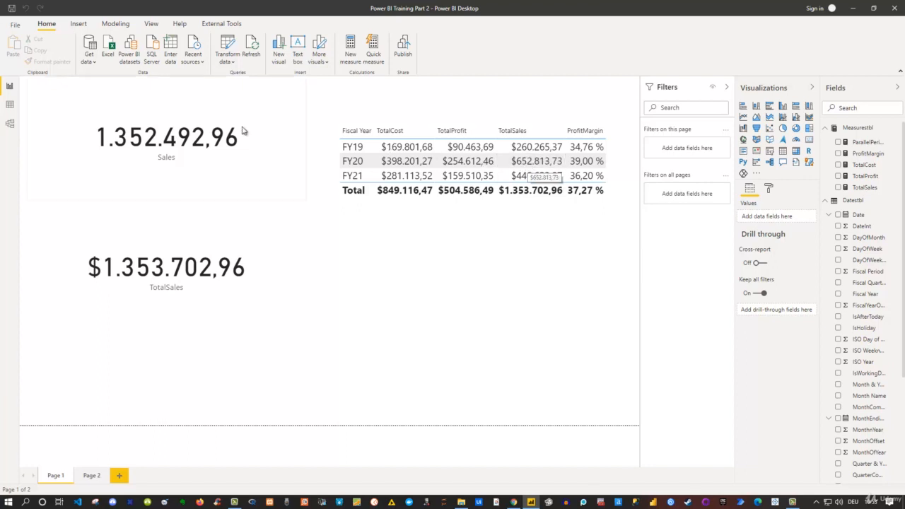
click(91, 477)
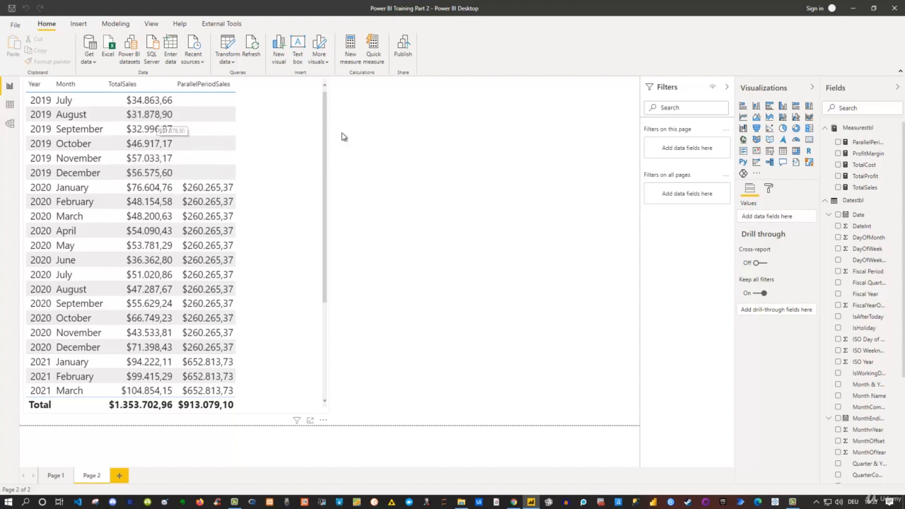
Reopen the full ParallelPeriodSales formula and review its number of intervals and interval arguments
click(868, 142)
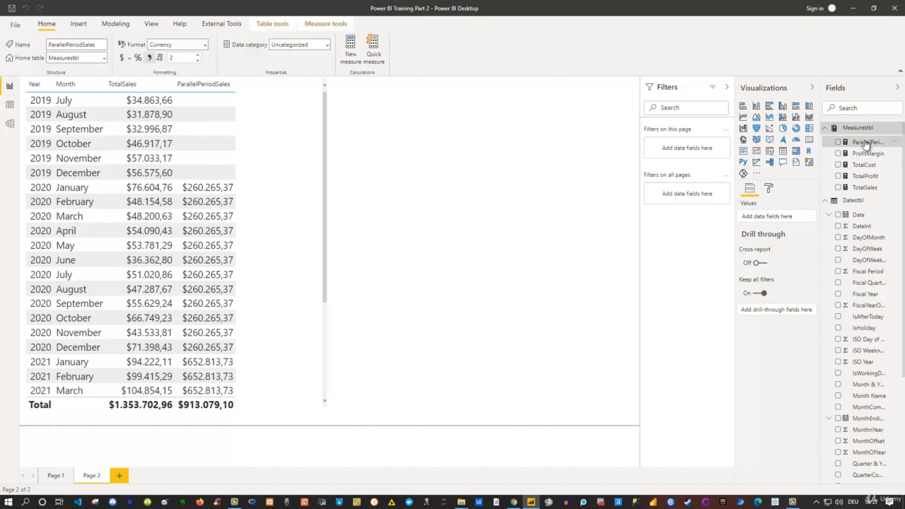
click(722, 85)
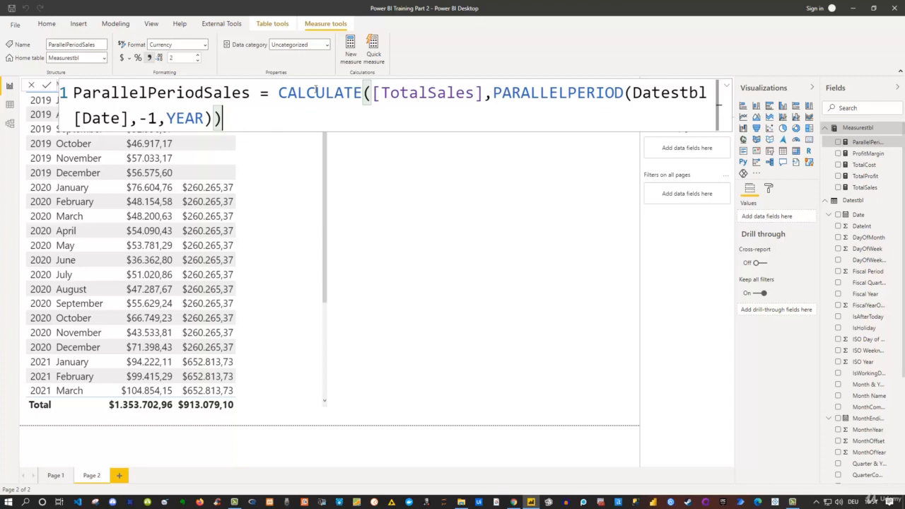
double_click(170, 118)
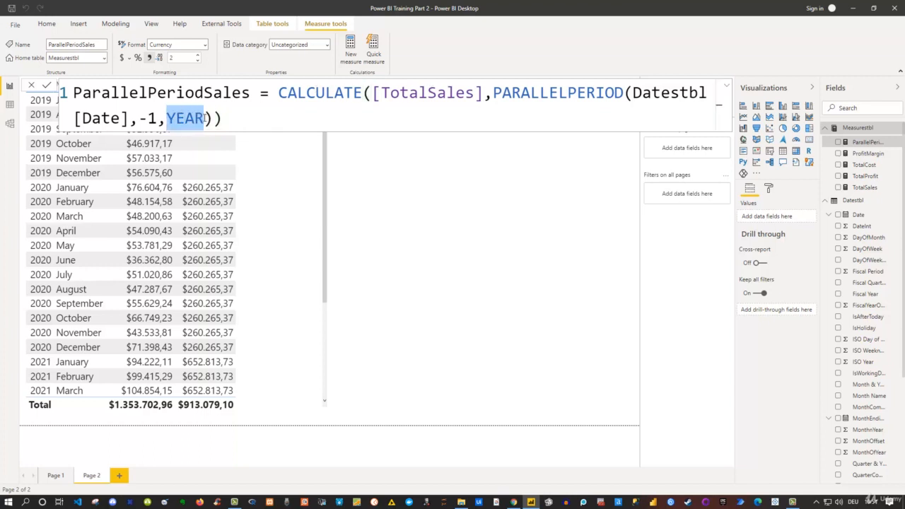
double_click(150, 119)
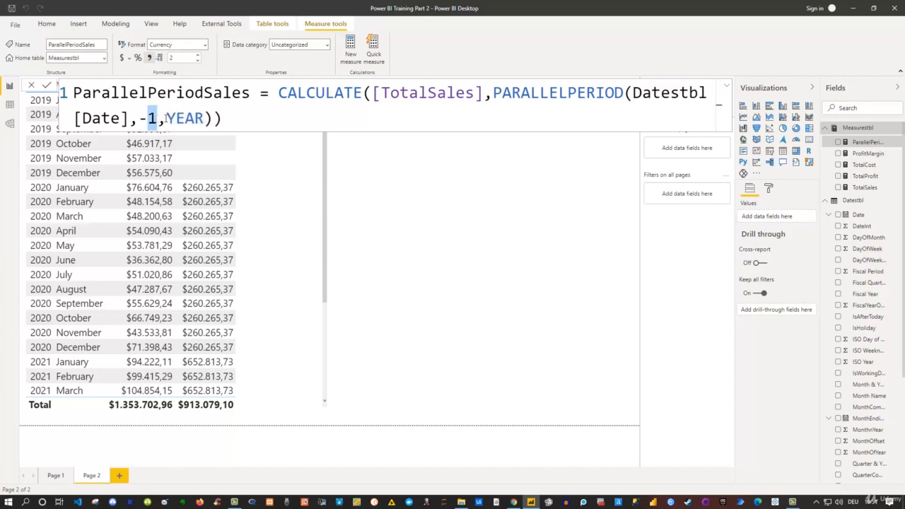
drag(166, 118, 205, 118)
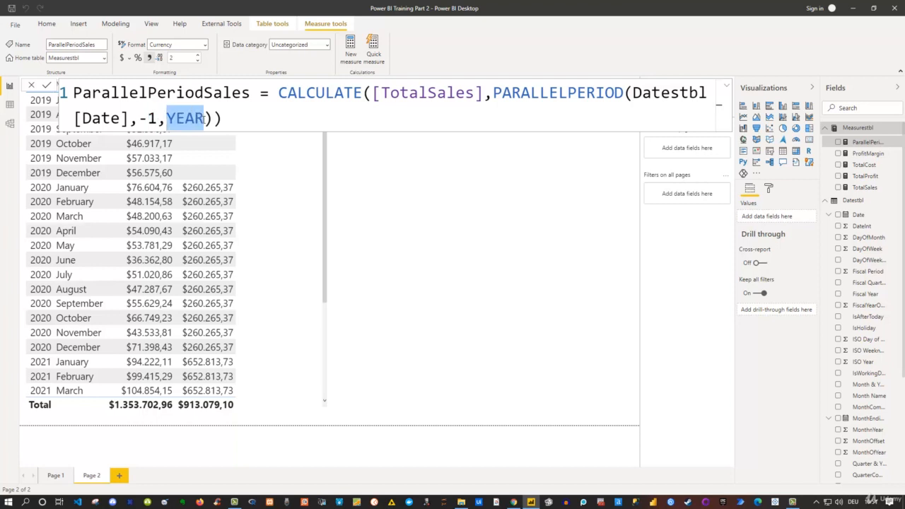
Change the interval argument of the ParallelPeriodSales formula to QUARTER and check the quarterly values in the table
text(Q)
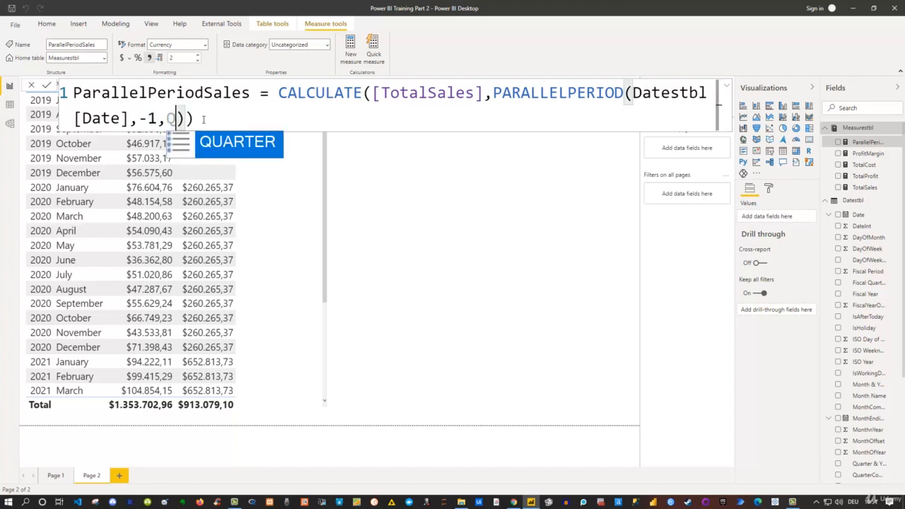
key(Tab)
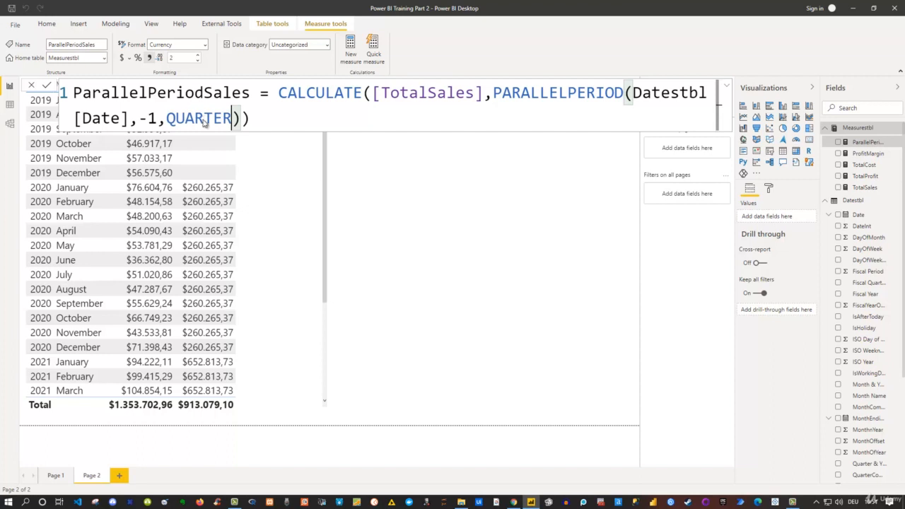
key(Return)
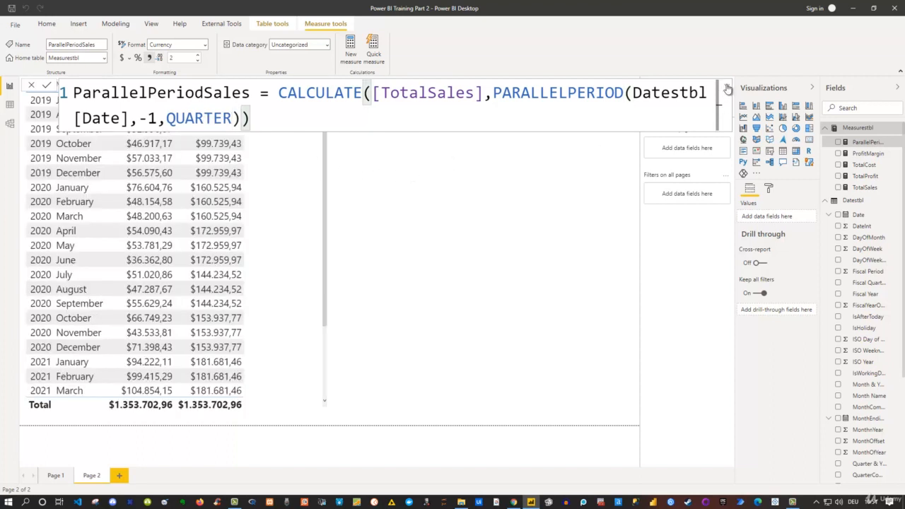
click(467, 247)
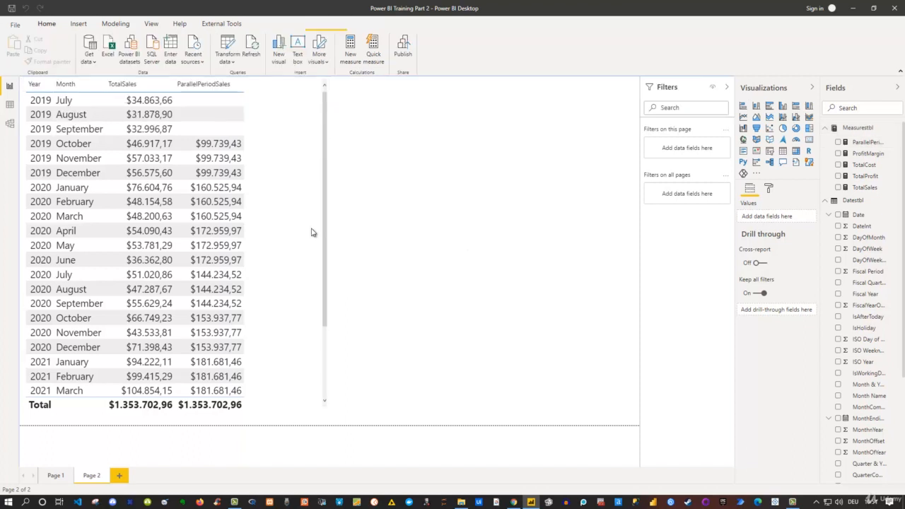
click(270, 141)
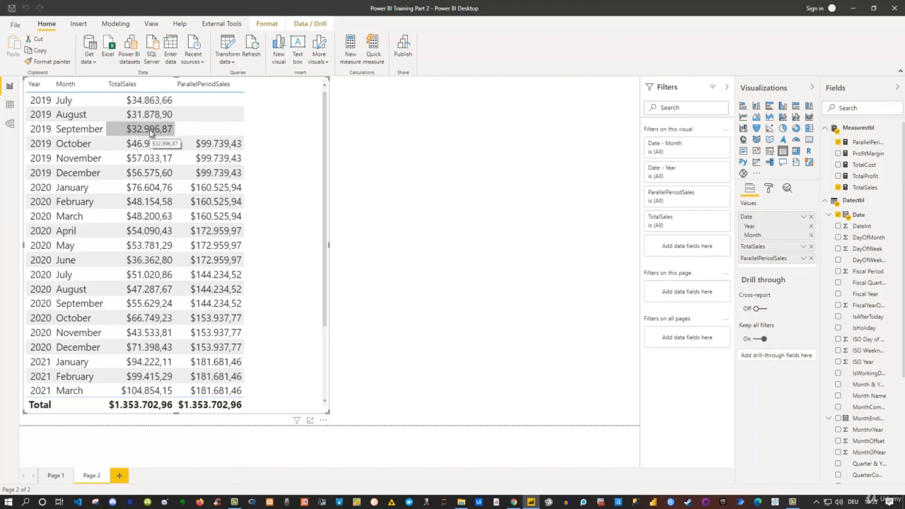
Set the number of intervals in the ParallelPeriodSales formula to -2 and review the values in the table
click(875, 145)
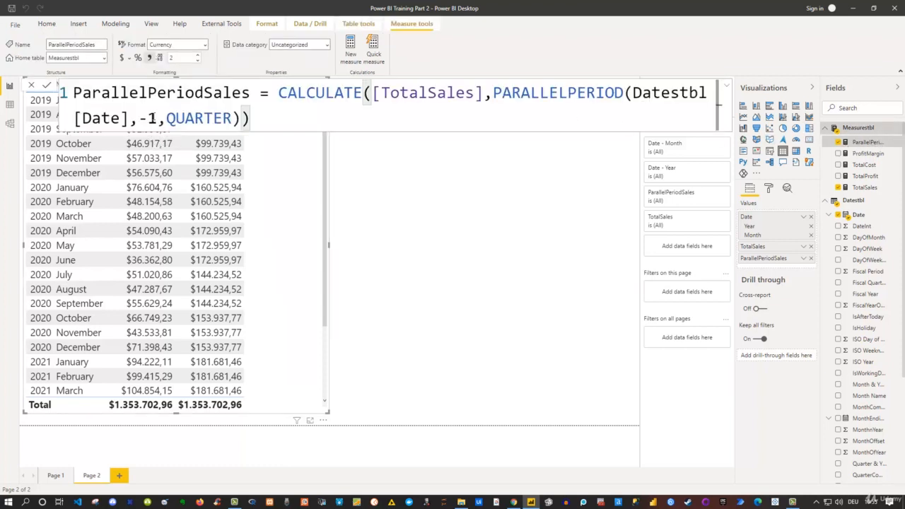
click(148, 119)
text(2)
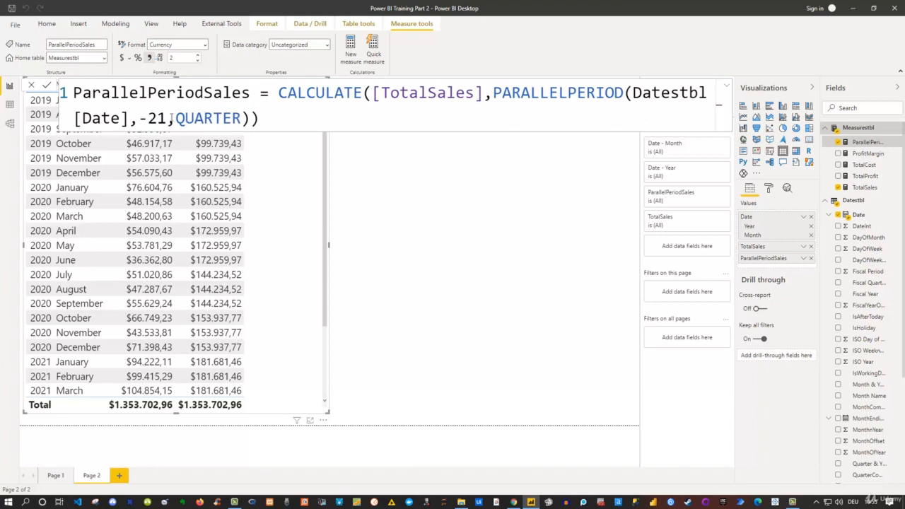
key(Delete)
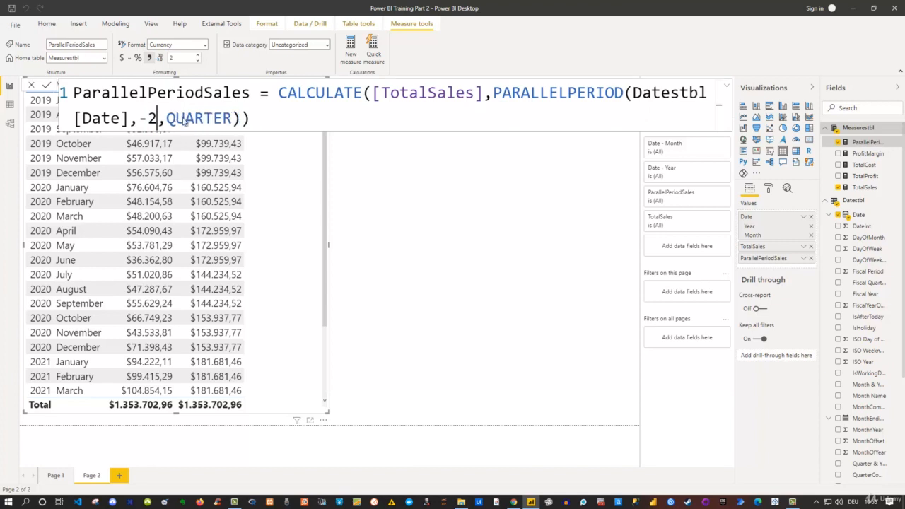
key(Return)
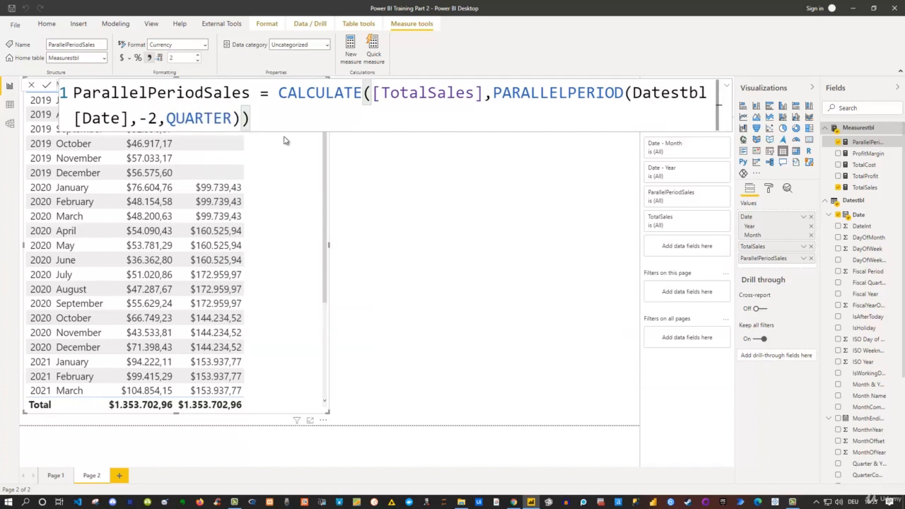
click(412, 181)
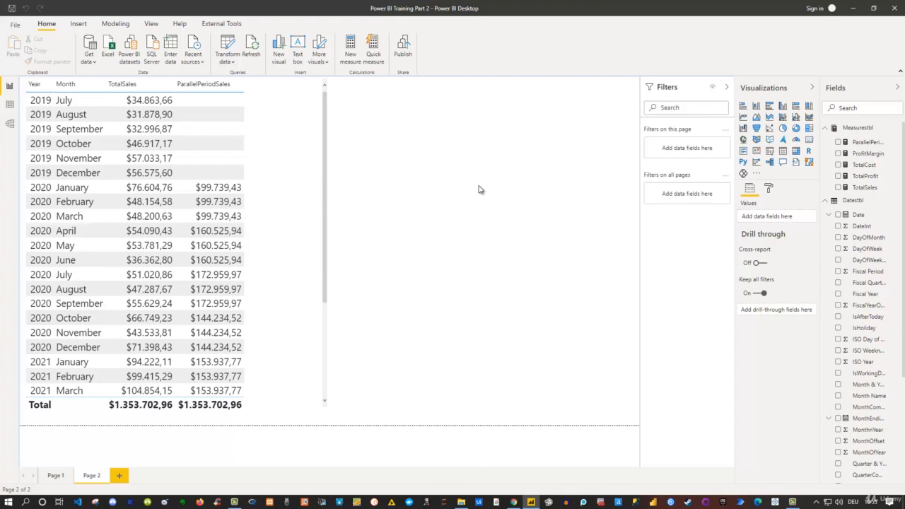
Set the number of intervals in the ParallelPeriodSales formula back to -1 and check the October 2019 values in the table
click(866, 142)
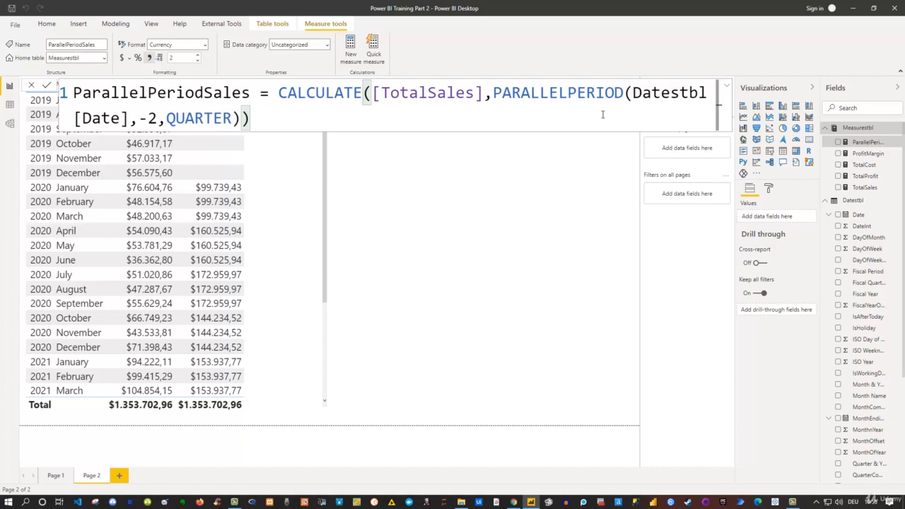
click(396, 195)
click(866, 142)
double_click(152, 118)
text(1)
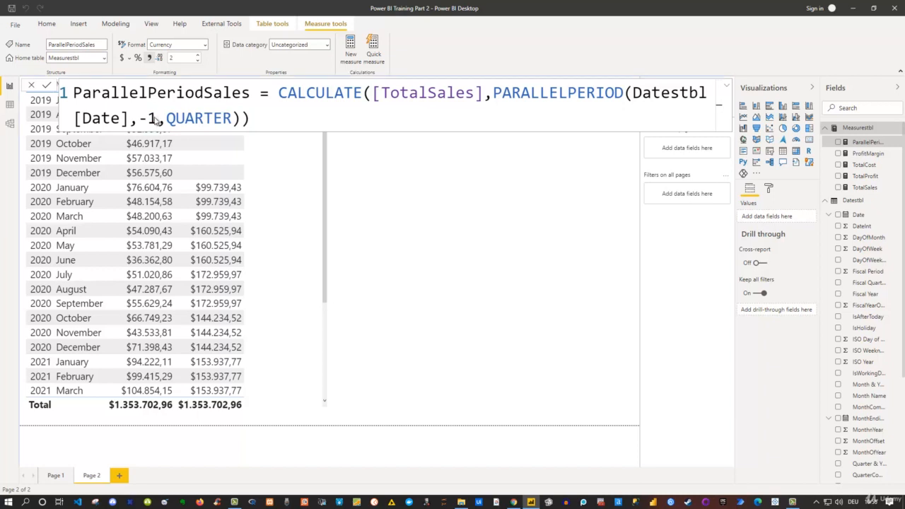
key(Return)
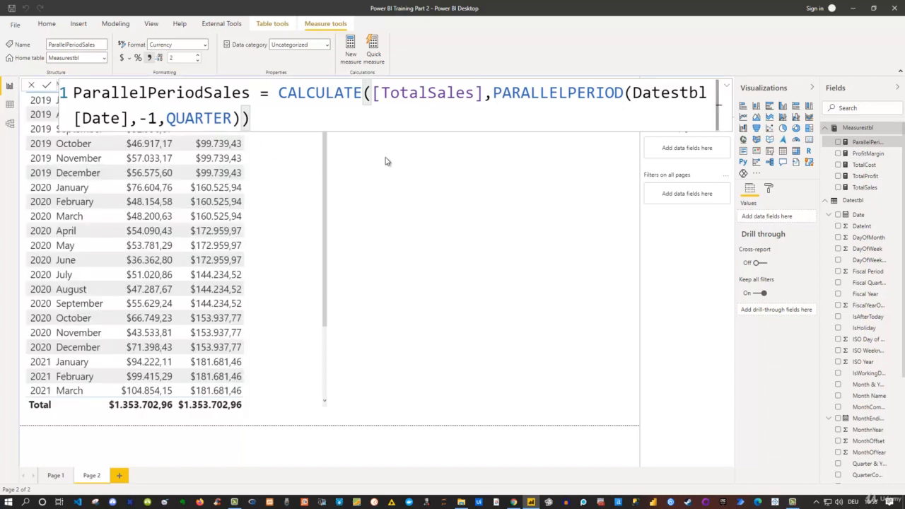
click(367, 157)
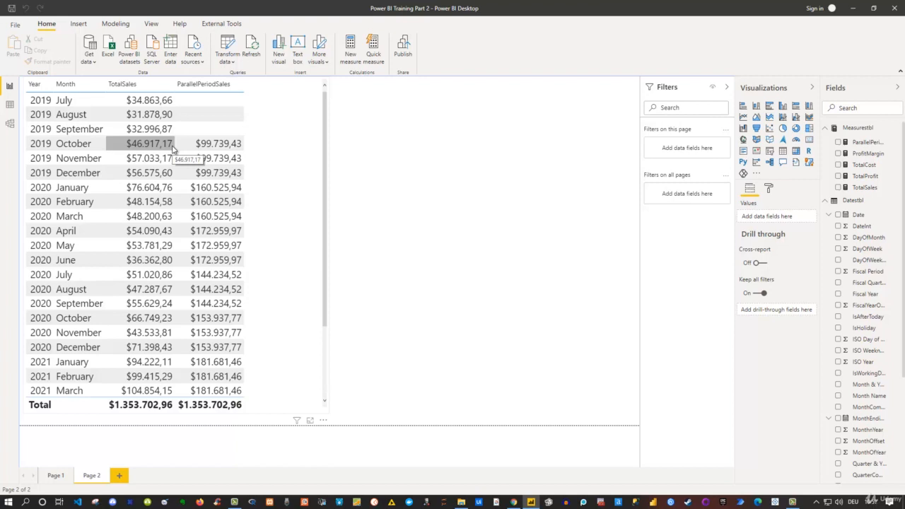
click(198, 145)
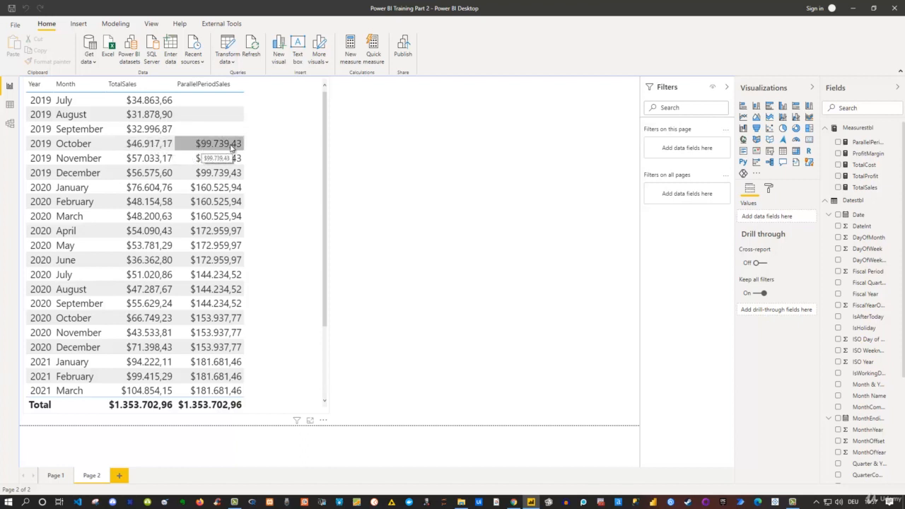
click(259, 153)
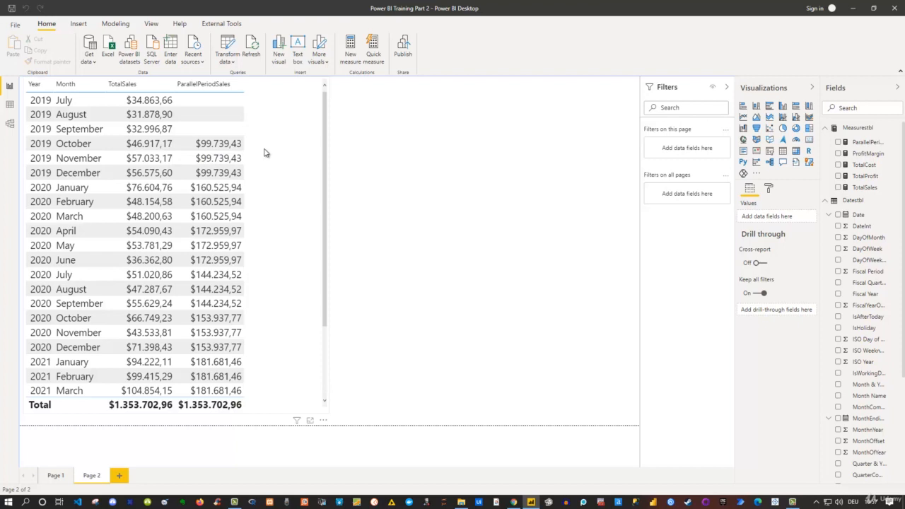